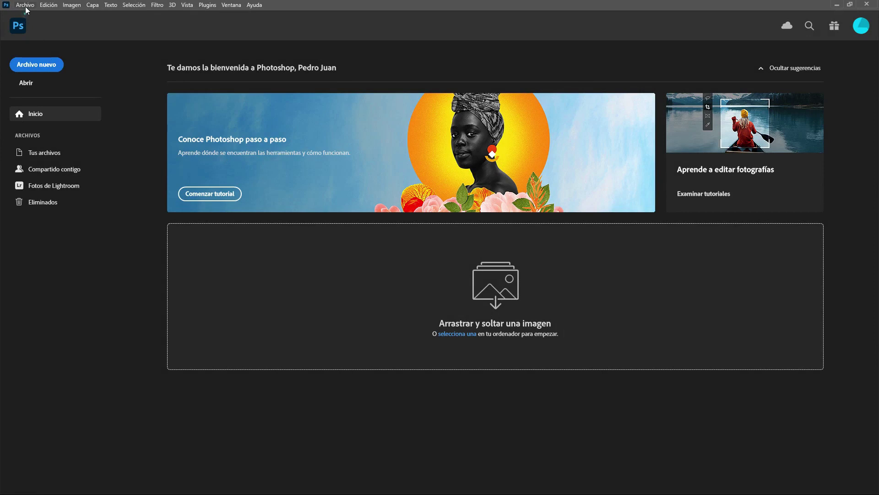
# - Open FONDO.jpg, choosing 'No modificar' so its missing colour profile stays unassigned
pyautogui.click(26, 7)
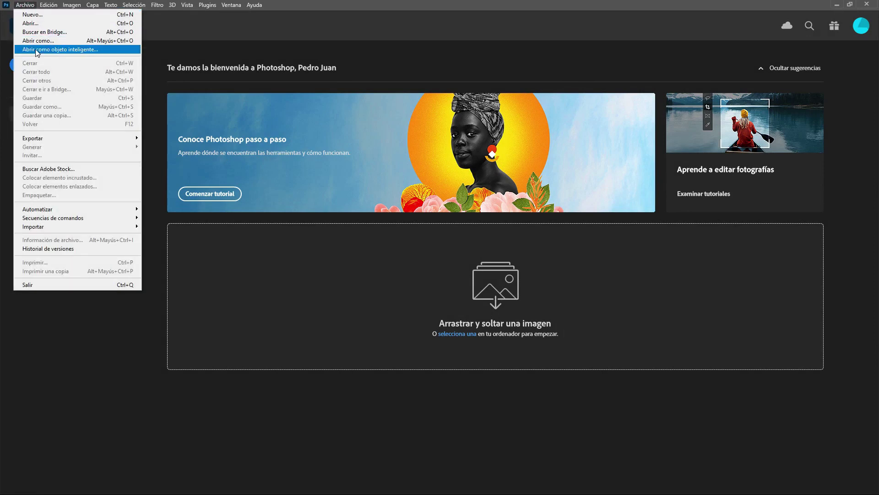
pyautogui.click(30, 24)
pyautogui.click(349, 78)
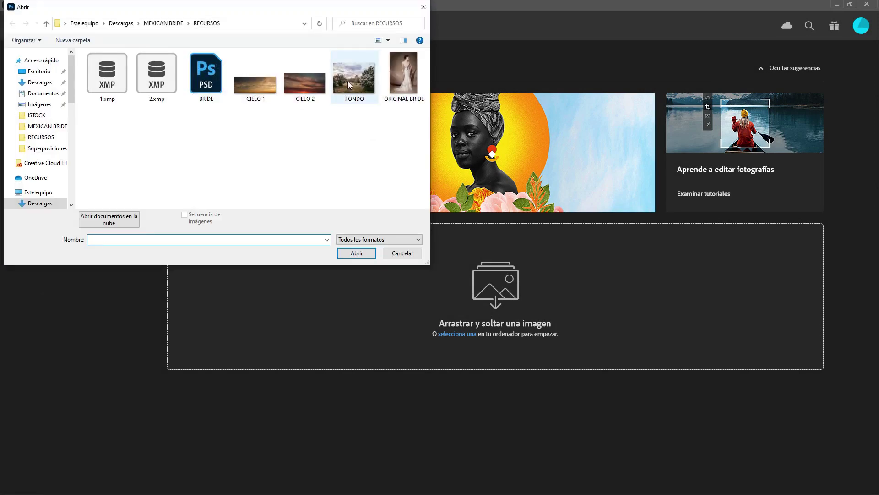
pyautogui.click(355, 254)
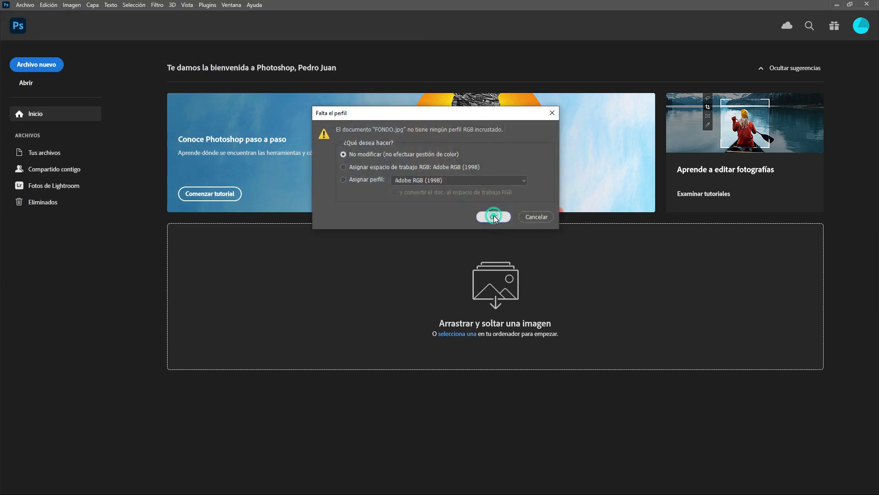
pyautogui.click(494, 216)
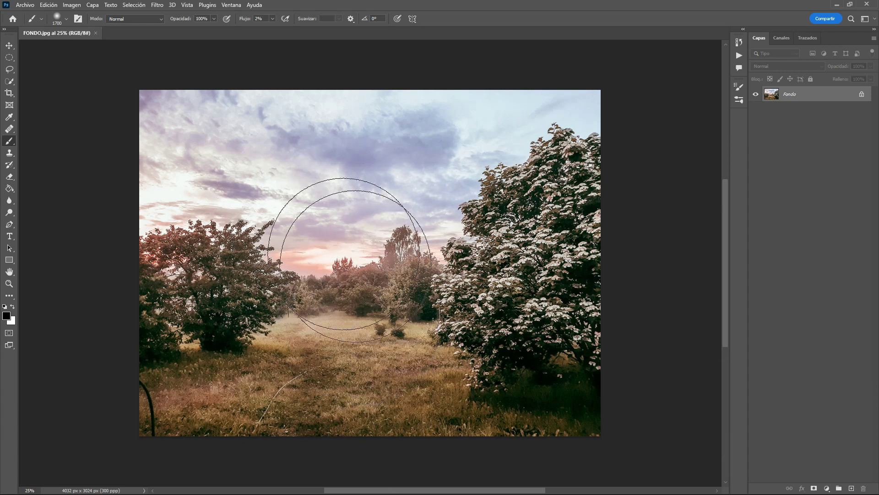
# - Place BRIDE as an embedded layer over the meadow and commit its placement
pyautogui.click(23, 6)
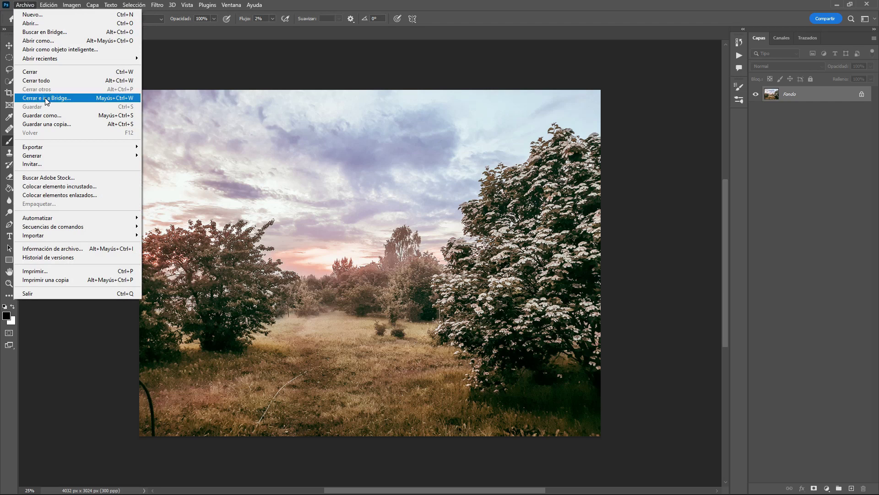
pyautogui.click(61, 187)
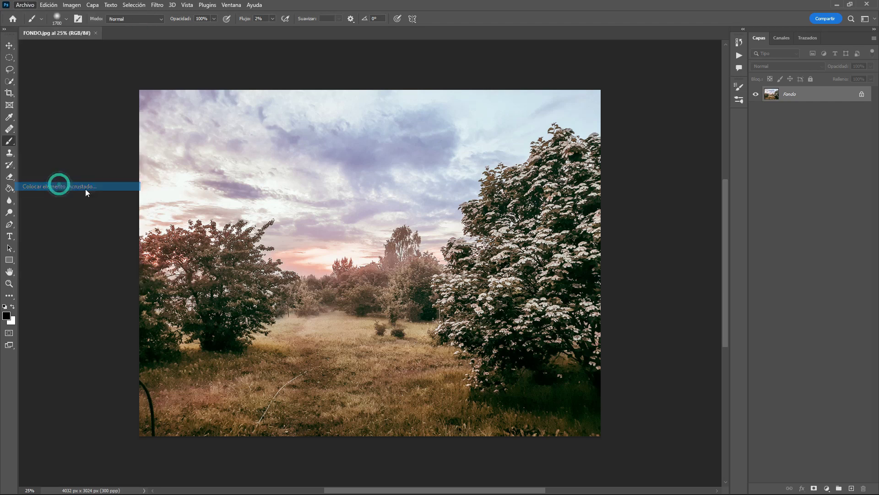
pyautogui.click(212, 70)
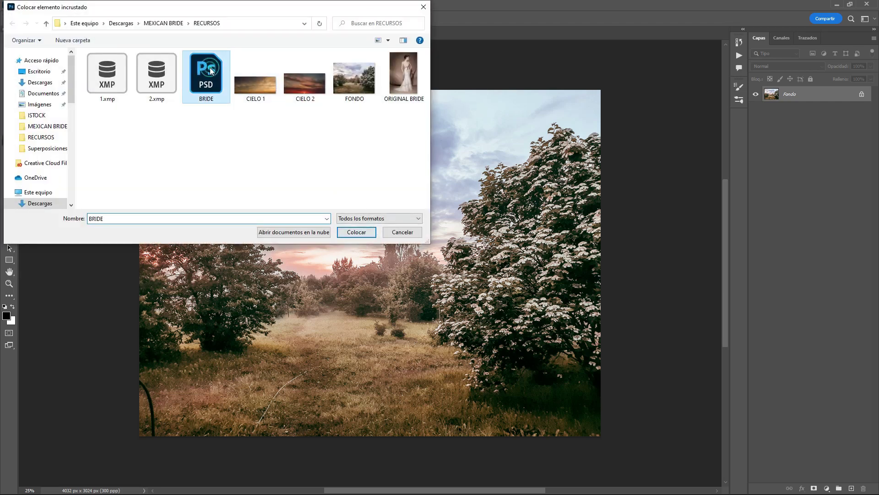
pyautogui.click(358, 232)
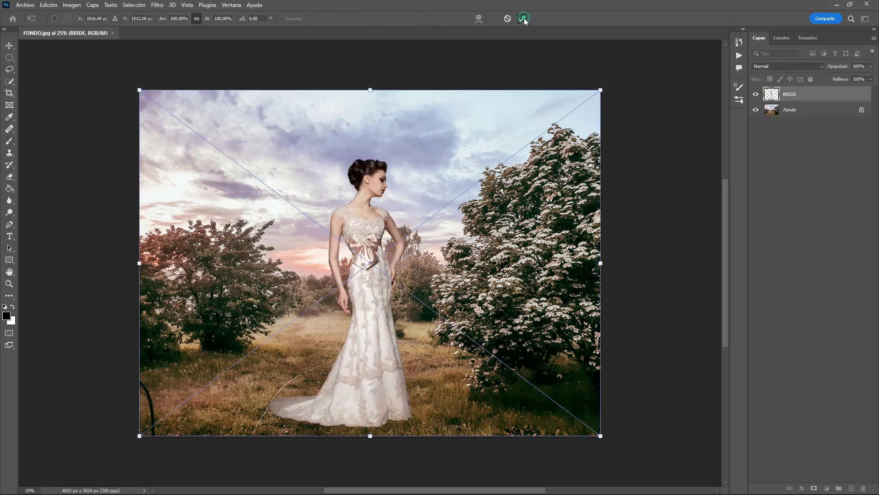
pyautogui.click(522, 18)
pyautogui.press('b')
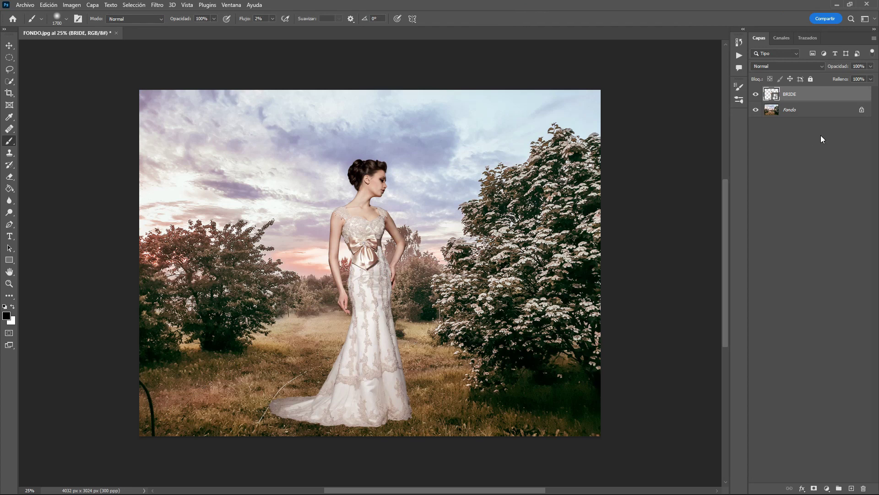
pyautogui.click(825, 114)
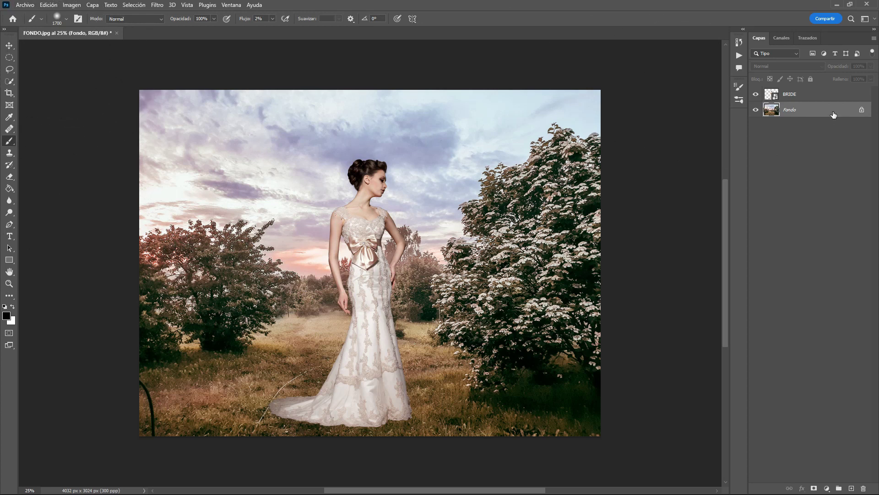
# - Place the CIELO 1 sky at the top of the canvas, flipped horizontally, and commit it
pyautogui.click(26, 5)
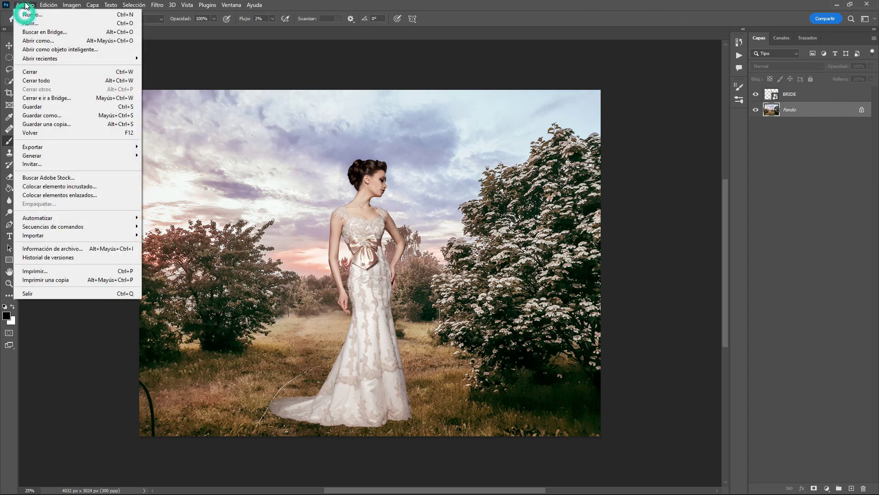
pyautogui.click(71, 186)
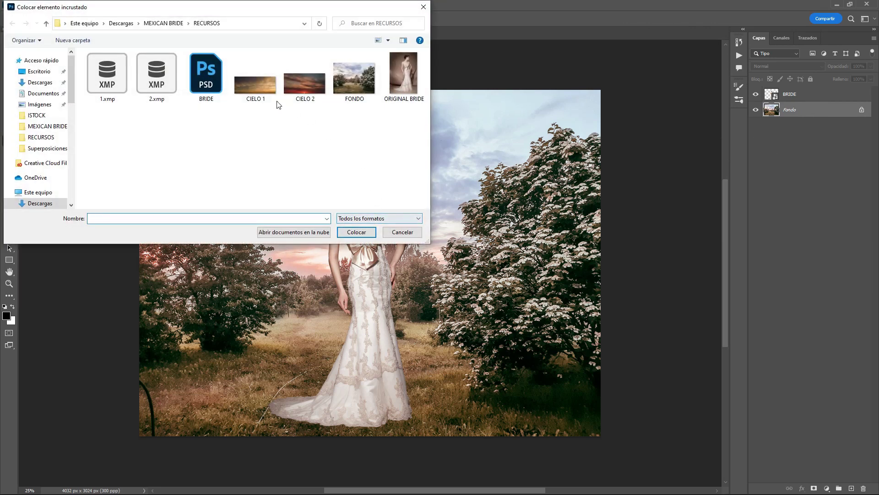
pyautogui.click(259, 87)
pyautogui.click(353, 232)
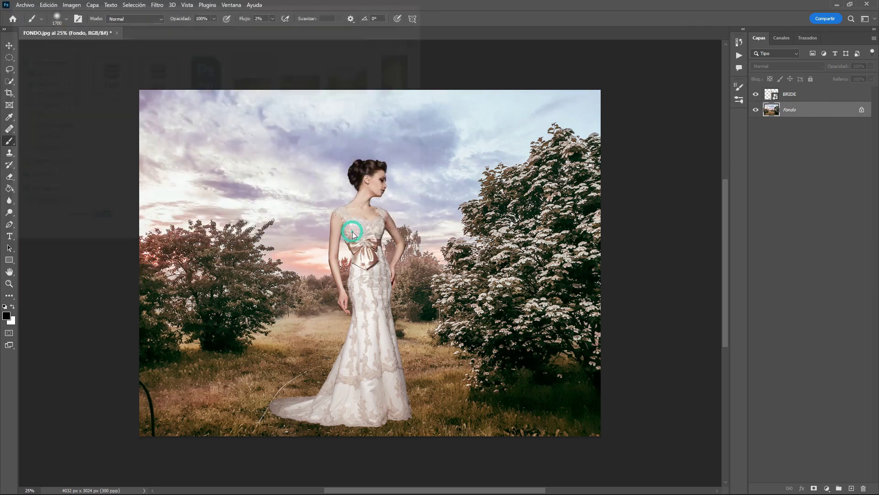
pyautogui.moveTo(360, 222); pyautogui.dragTo(357, 145)
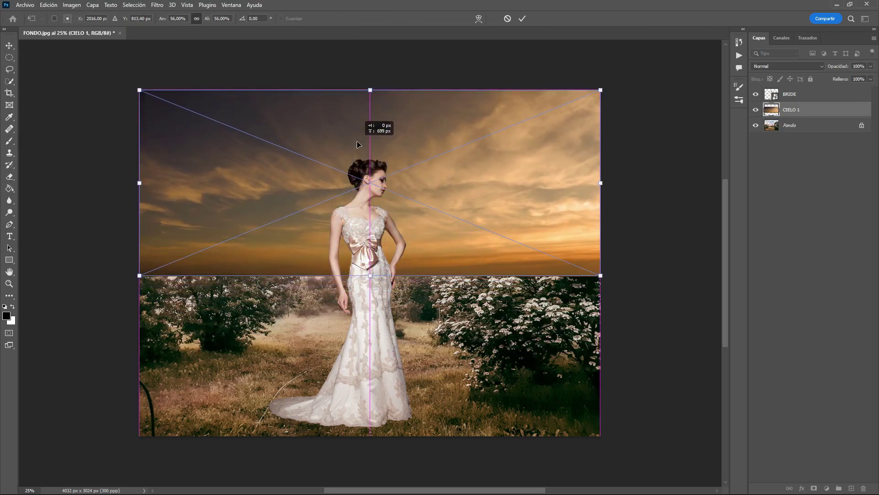
pyautogui.rightClick(397, 141)
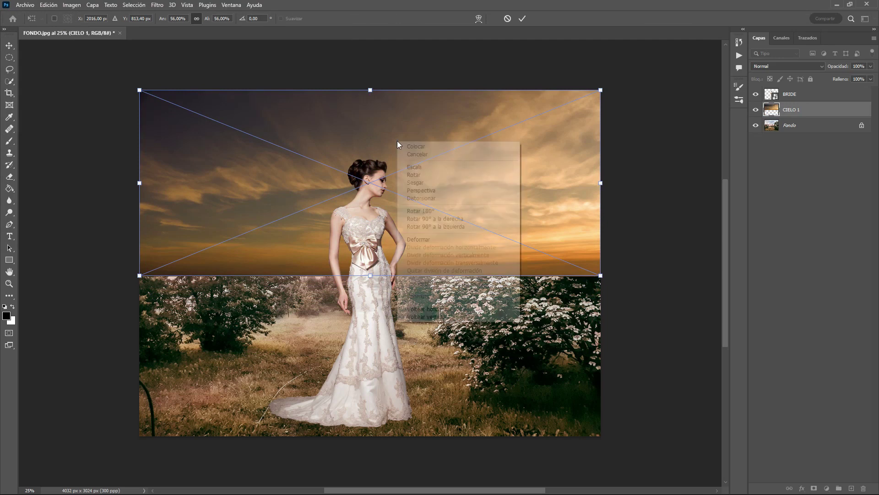
pyautogui.click(431, 309)
pyautogui.click(522, 18)
pyautogui.press('b')
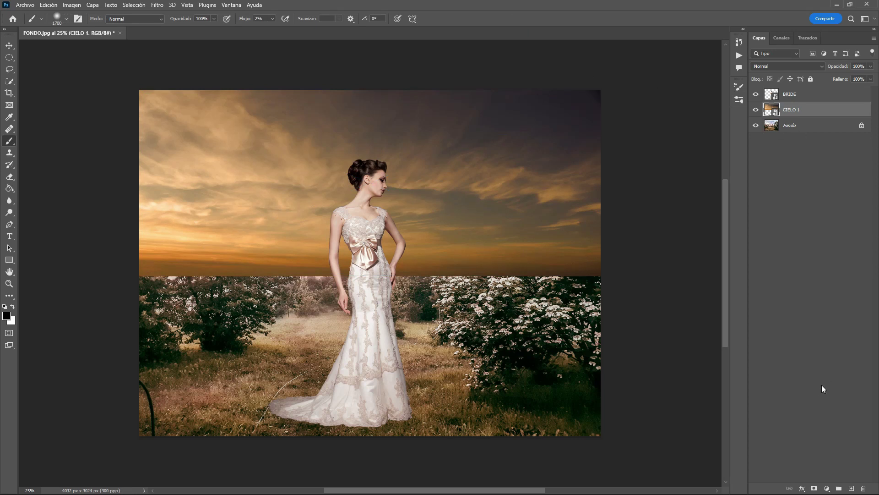
# - Mask CIELO 1 with a black gradient dragged up from the meadow so it fades into the treeline
pyautogui.click(814, 487)
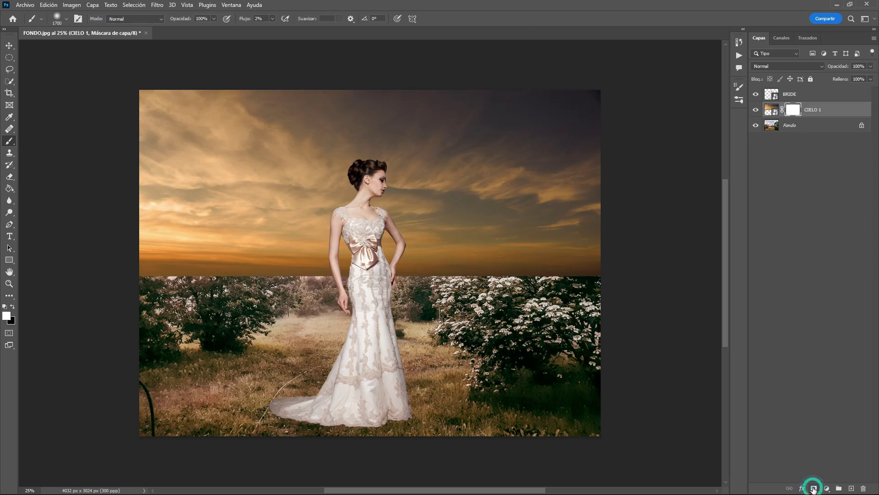
pyautogui.click(9, 188)
pyautogui.click(53, 188)
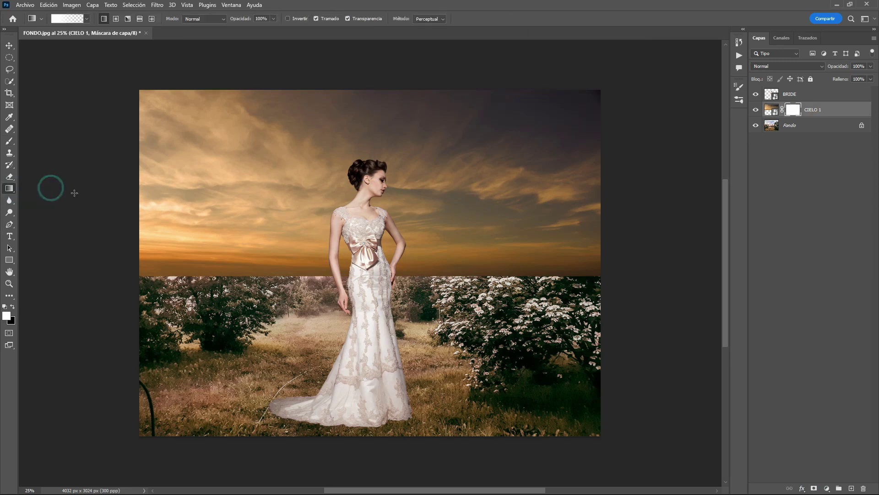
pyautogui.click(13, 307)
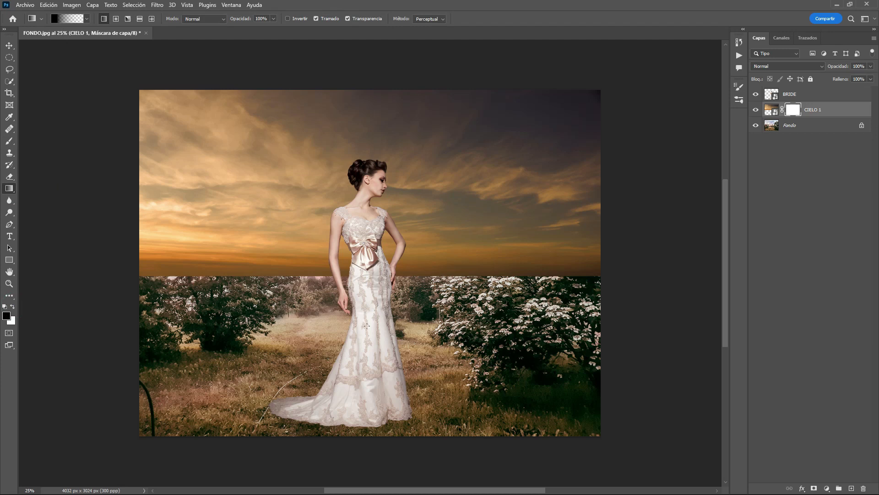
pyautogui.moveTo(405, 346); pyautogui.dragTo(402, 176)
pyautogui.moveTo(422, 382); pyautogui.dragTo(422, 189)
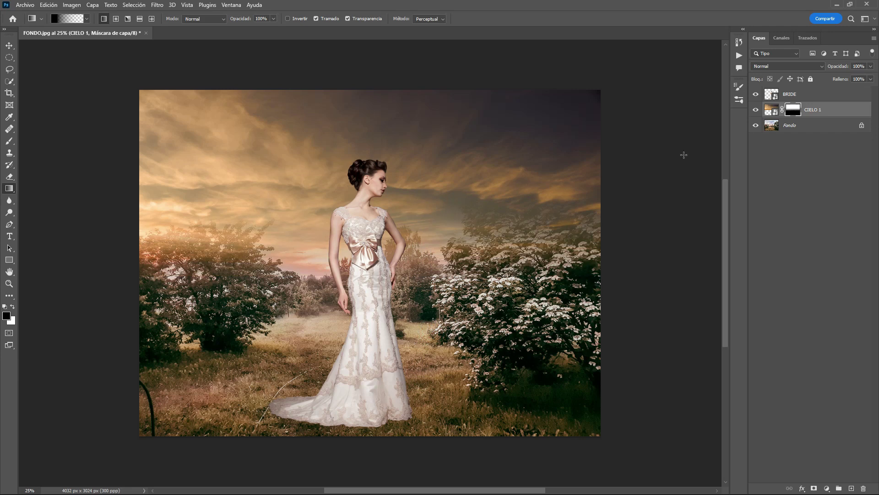
pyautogui.click(839, 111)
# - Place the CIELO 2 sky flipped horizontally, moved to the top and scaled larger
pyautogui.click(25, 5)
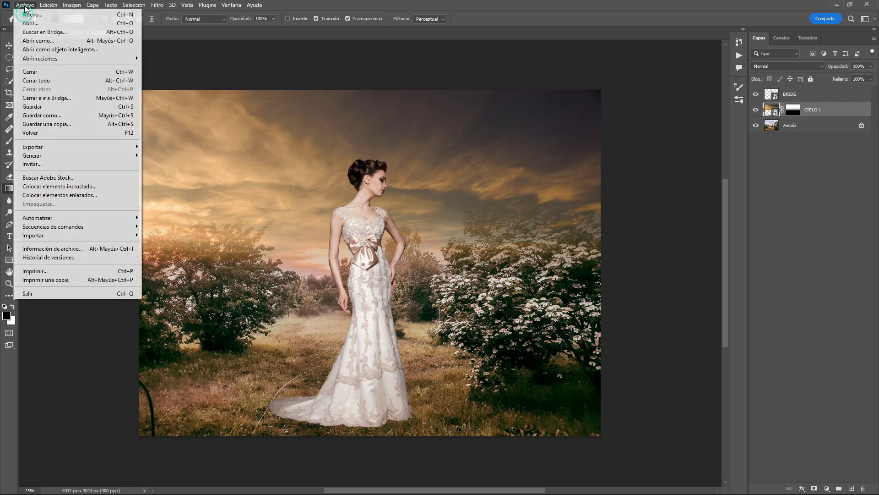
pyautogui.click(50, 188)
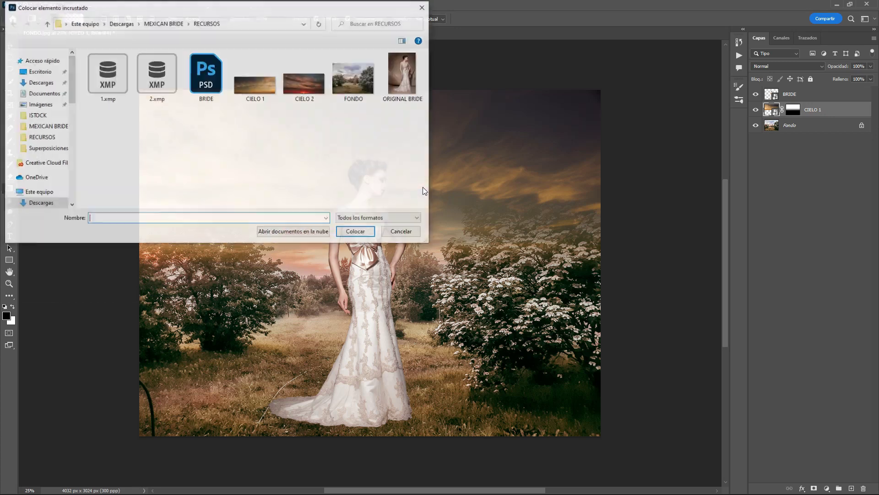
pyautogui.click(304, 93)
pyautogui.click(356, 232)
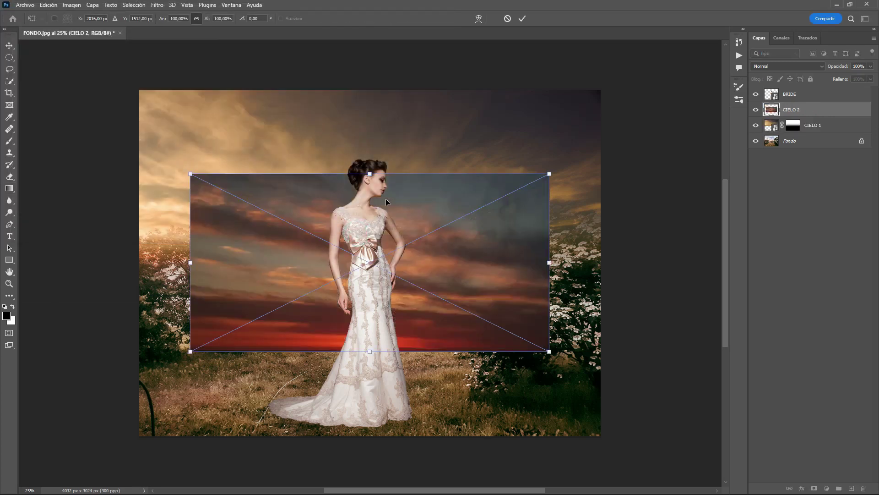
pyautogui.rightClick(413, 200)
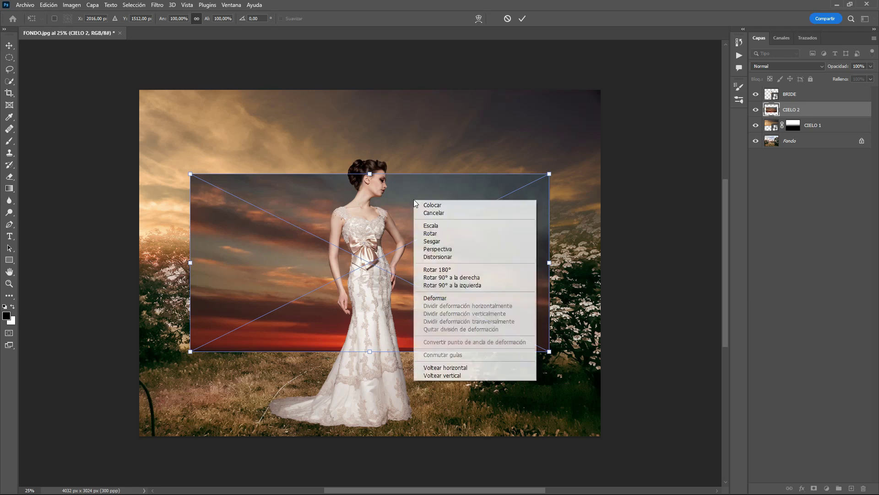
pyautogui.click(459, 368)
pyautogui.moveTo(400, 236); pyautogui.dragTo(395, 104)
pyautogui.moveTo(373, 228)
pyautogui.mouseDown()
pyautogui.moveTo(386, 338)
pyautogui.moveTo(397, 296)
pyautogui.mouseUp()
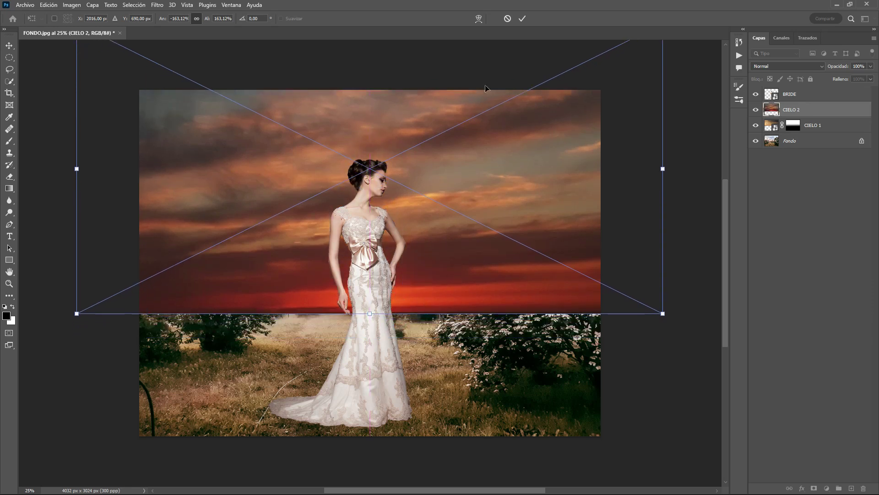
pyautogui.click(523, 19)
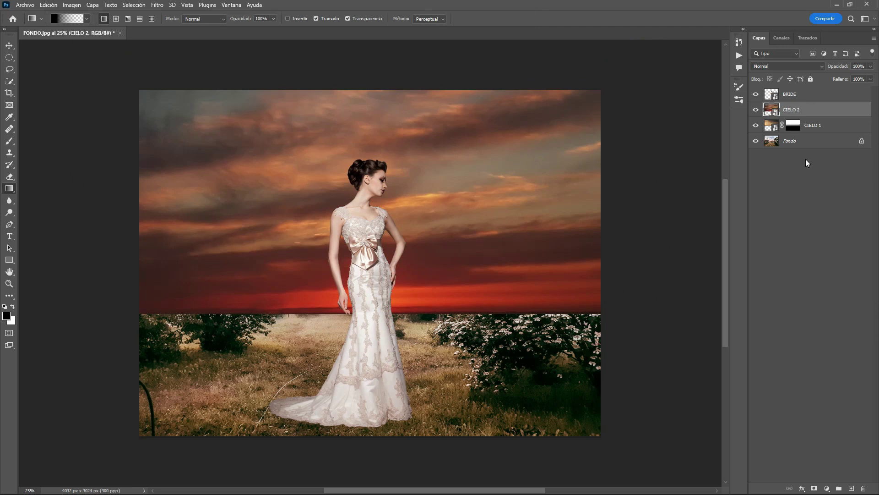
# - Add a mask to CIELO 2 and gradient-fade its lower edge so the trees show through
pyautogui.click(814, 490)
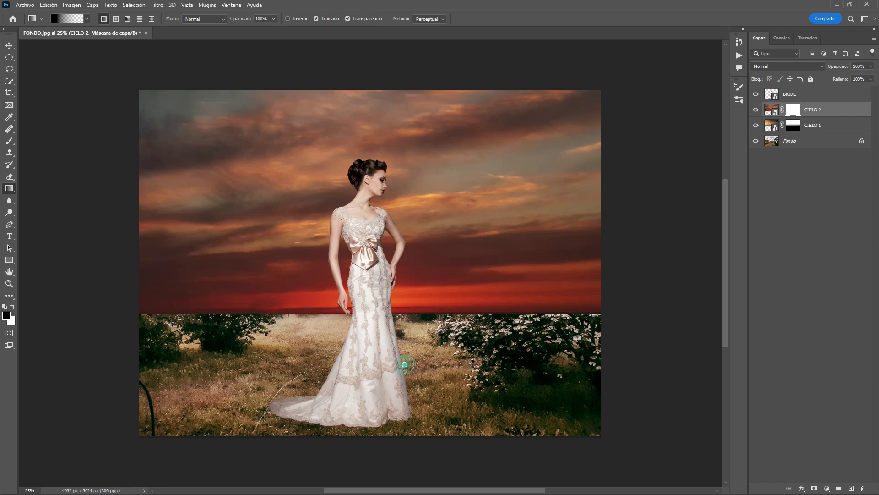
pyautogui.moveTo(404, 365); pyautogui.dragTo(404, 246)
pyautogui.moveTo(405, 362); pyautogui.dragTo(407, 256)
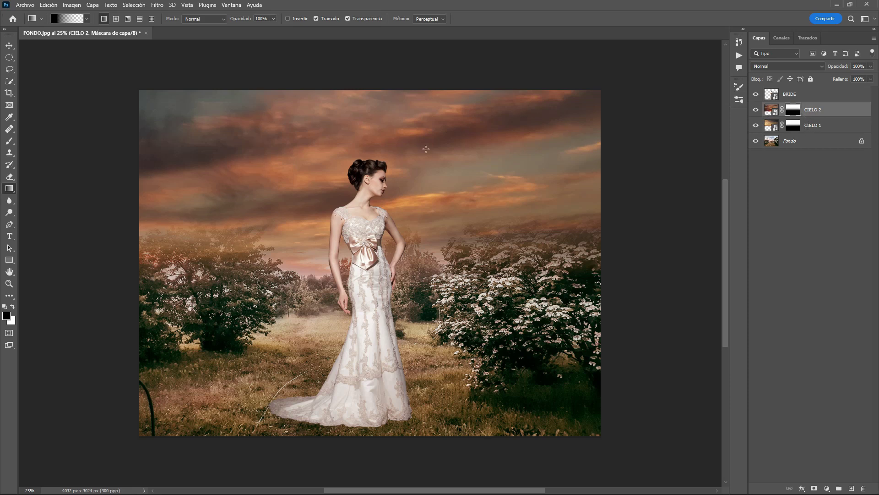
# - Group CIELO 1 and CIELO 2 as 'CIELOS' and add a blank mask to the group
pyautogui.keyDown('shift'); pyautogui.click(828, 130); pyautogui.keyUp('shift')
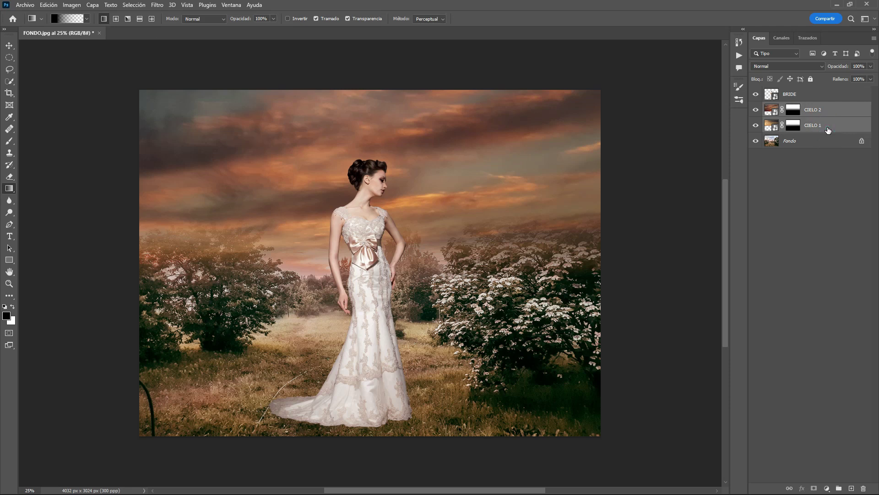
pyautogui.hotkey('ctrl', 'g')
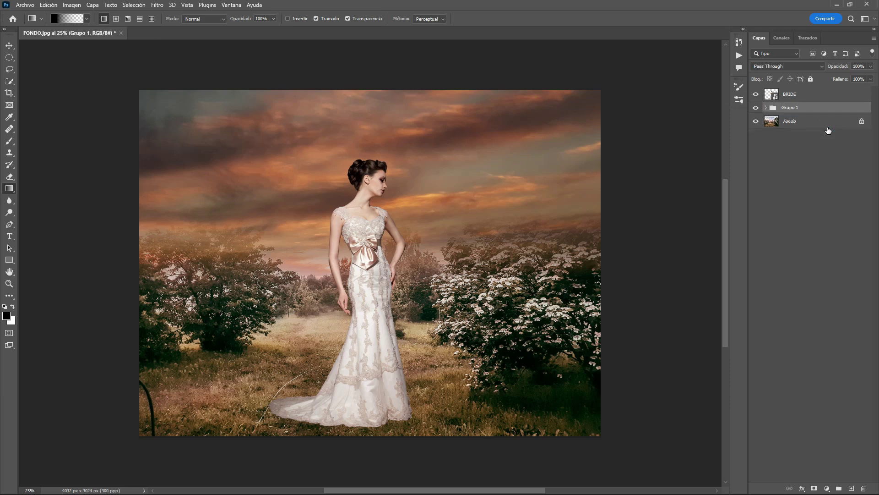
pyautogui.doubleClick(791, 108)
pyautogui.write('CIELOS')
pyautogui.press('Return')
pyautogui.click(813, 489)
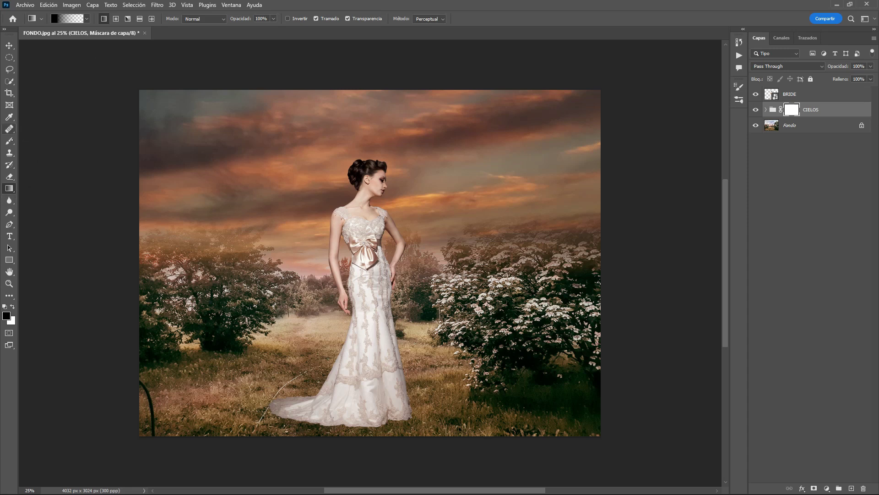
# - Set up a large soft Brush with Flow at 5%
pyautogui.click(10, 141)
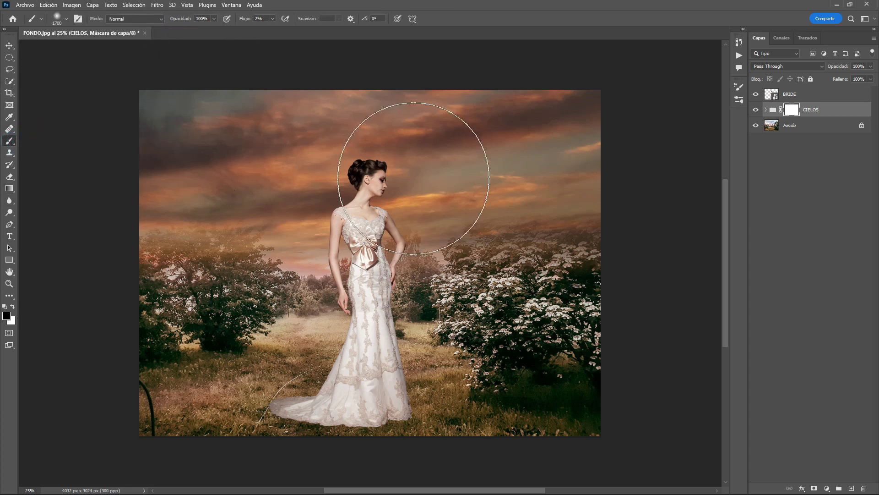
pyautogui.click(67, 20)
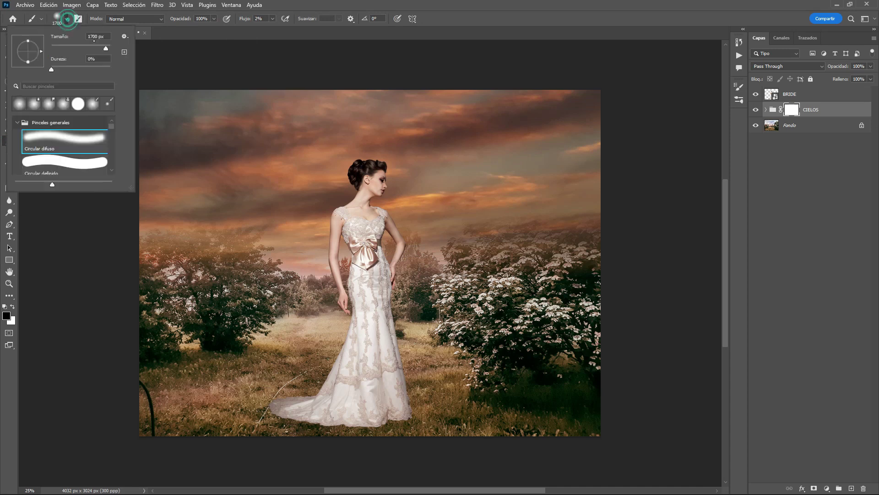
pyautogui.moveTo(104, 48); pyautogui.dragTo(110, 48)
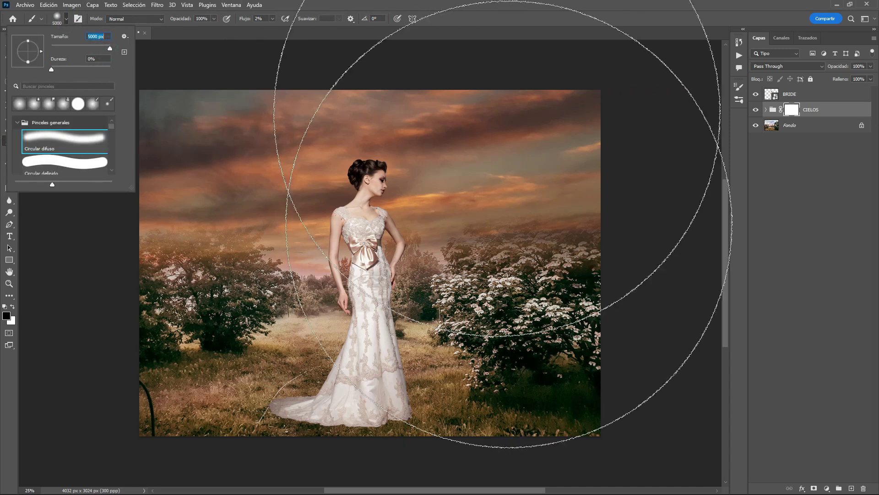
pyautogui.click(537, 21)
pyautogui.press('[')
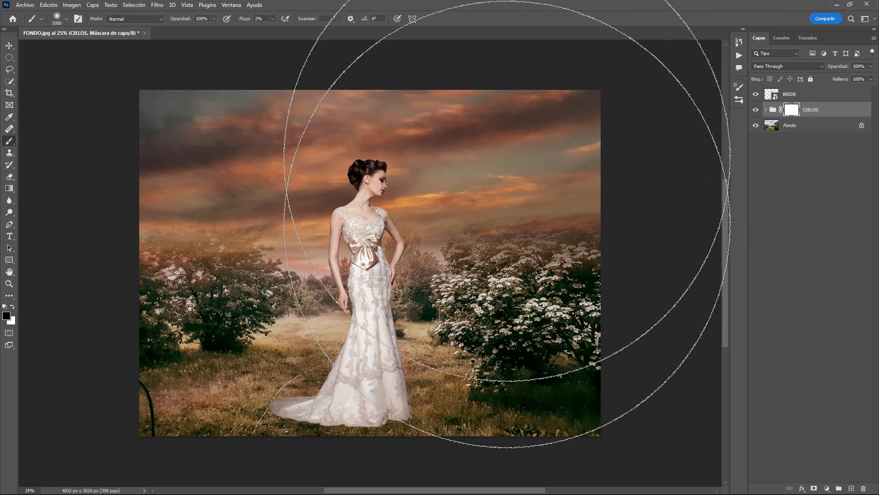
pyautogui.press('[')
pyautogui.press('[')
pyautogui.press('[')
pyautogui.press('[')
pyautogui.press('[')
pyautogui.press('[')
pyautogui.press('[')
pyautogui.press('[')
pyautogui.press('[')
pyautogui.press('[')
pyautogui.press('[')
pyautogui.press('[')
pyautogui.press('[')
pyautogui.press('[')
pyautogui.press('[')
pyautogui.press('[')
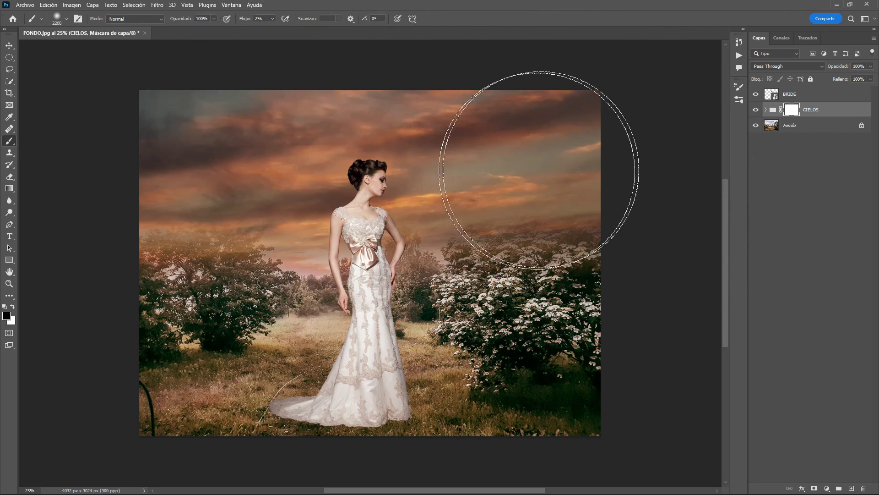
pyautogui.click(262, 19)
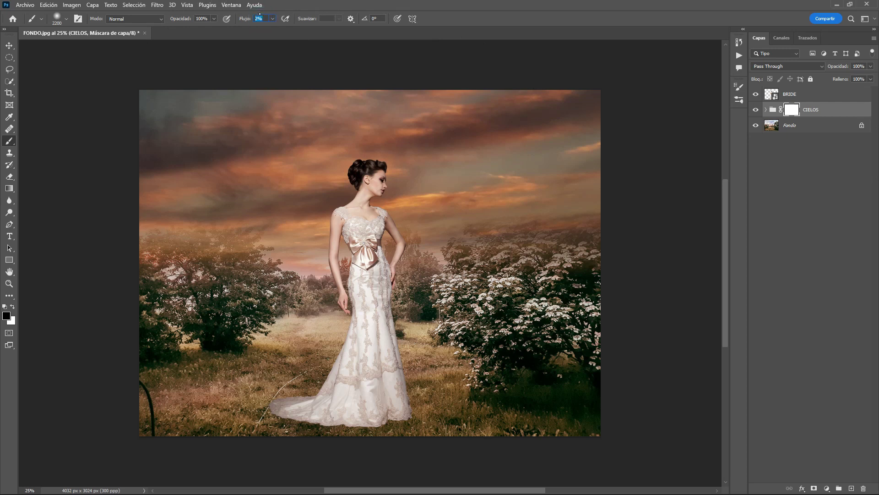
pyautogui.write('5')
# - Paint black on the CIELOS mask over the right and left trees to reveal them
pyautogui.moveTo(571, 164)
pyautogui.mouseDown()
pyautogui.moveTo(567, 220)
pyautogui.moveTo(349, 299)
pyautogui.moveTo(196, 321)
pyautogui.moveTo(592, 215)
pyautogui.moveTo(565, 255)
pyautogui.mouseUp()
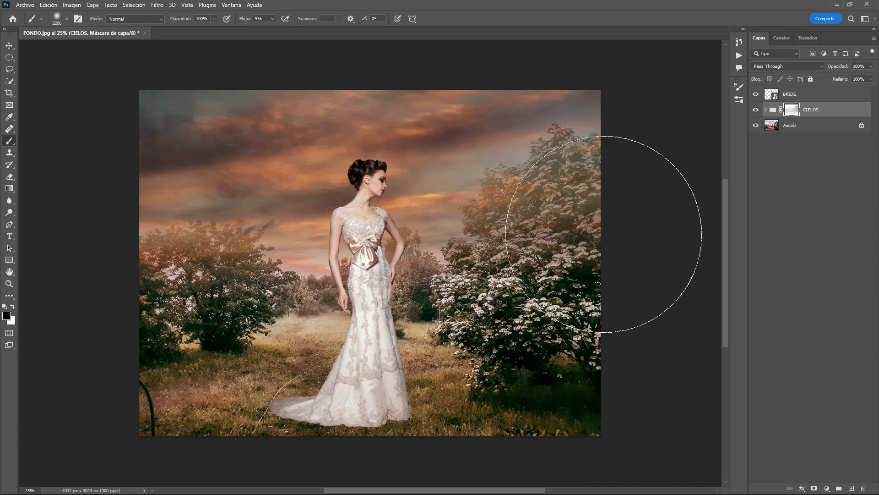
pyautogui.press('[')
pyautogui.press('[')
pyautogui.press('[')
pyautogui.press('[')
pyautogui.press('[')
pyautogui.press('[')
pyautogui.press('[')
pyautogui.press('[')
pyautogui.press('[')
pyautogui.press('[')
pyautogui.press('[')
pyautogui.moveTo(573, 208)
pyautogui.mouseDown()
pyautogui.moveTo(503, 250)
pyautogui.moveTo(521, 209)
pyautogui.mouseUp()
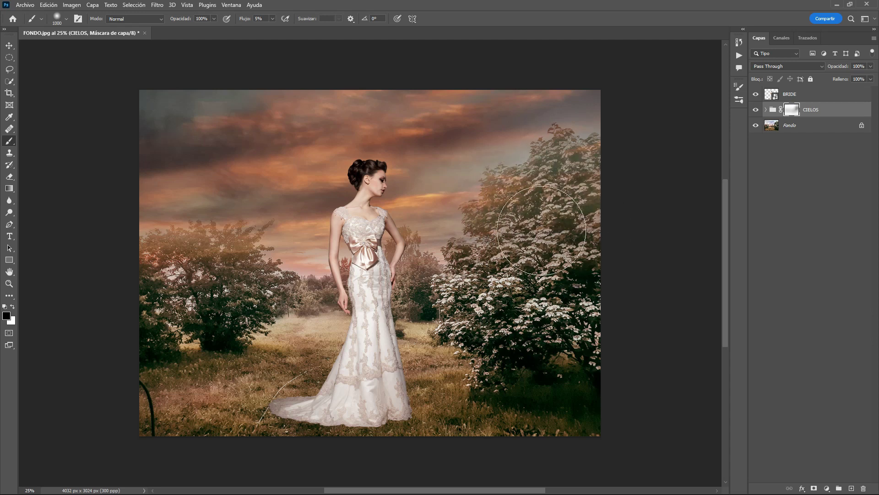
pyautogui.moveTo(521, 210)
pyautogui.mouseDown()
pyautogui.moveTo(571, 136)
pyautogui.moveTo(501, 180)
pyautogui.moveTo(185, 116)
pyautogui.moveTo(229, 172)
pyautogui.moveTo(275, 137)
pyautogui.moveTo(284, 183)
pyautogui.moveTo(385, 161)
pyautogui.moveTo(323, 147)
pyautogui.moveTo(432, 166)
pyautogui.moveTo(471, 132)
pyautogui.moveTo(499, 192)
pyautogui.moveTo(522, 215)
pyautogui.moveTo(526, 146)
pyautogui.mouseUp()
pyautogui.moveTo(202, 290)
pyautogui.mouseDown()
pyautogui.moveTo(216, 265)
pyautogui.moveTo(218, 286)
pyautogui.mouseUp()
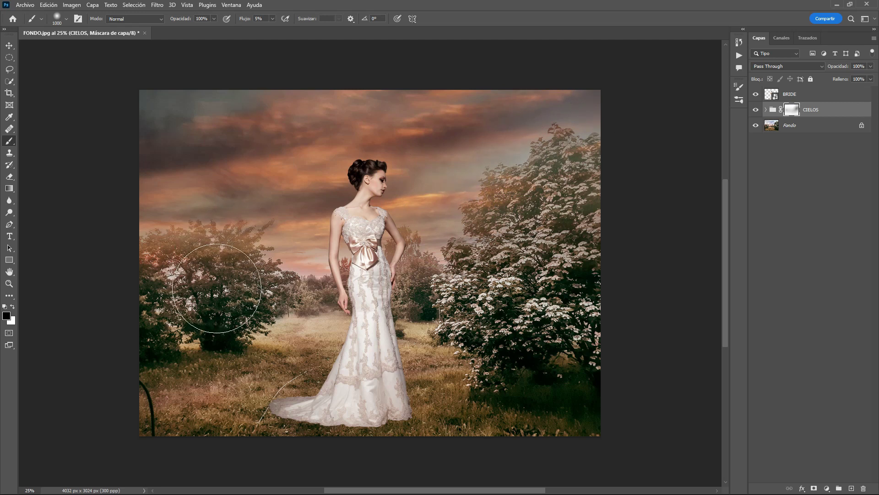
pyautogui.press('[')
pyautogui.press('[')
pyautogui.press('[')
pyautogui.press('[')
pyautogui.press('[')
pyautogui.press('[')
pyautogui.press('[')
pyautogui.moveTo(234, 260)
pyautogui.mouseDown()
pyautogui.moveTo(160, 256)
pyautogui.moveTo(226, 260)
pyautogui.moveTo(243, 298)
pyautogui.mouseUp()
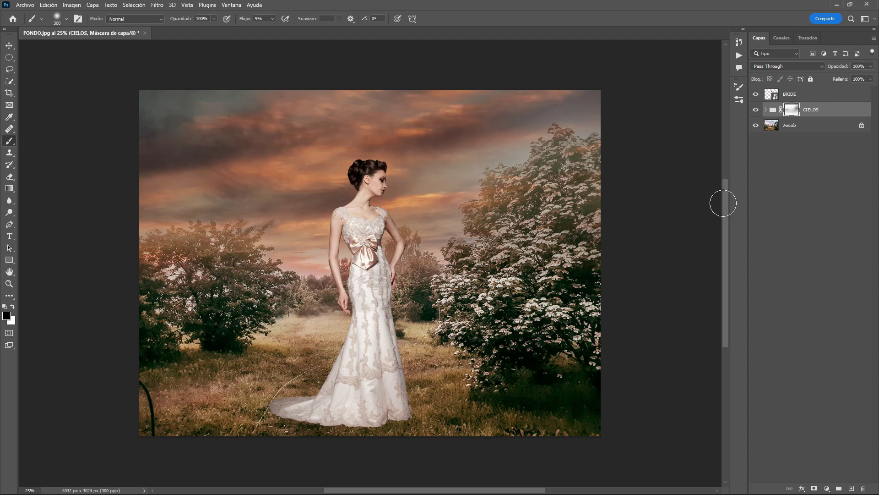
# - Copy a rectangle of Fondo grass around the dress hem onto a new layer
pyautogui.click(810, 130)
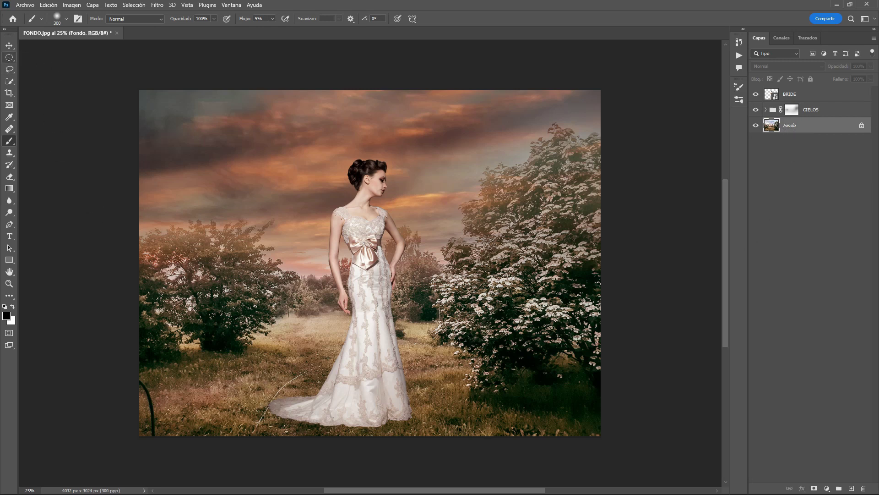
pyautogui.click(9, 57)
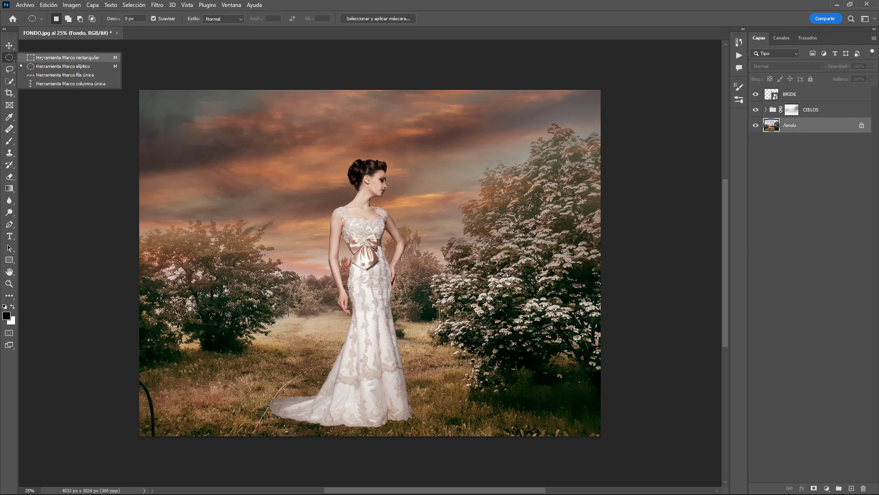
pyautogui.click(41, 58)
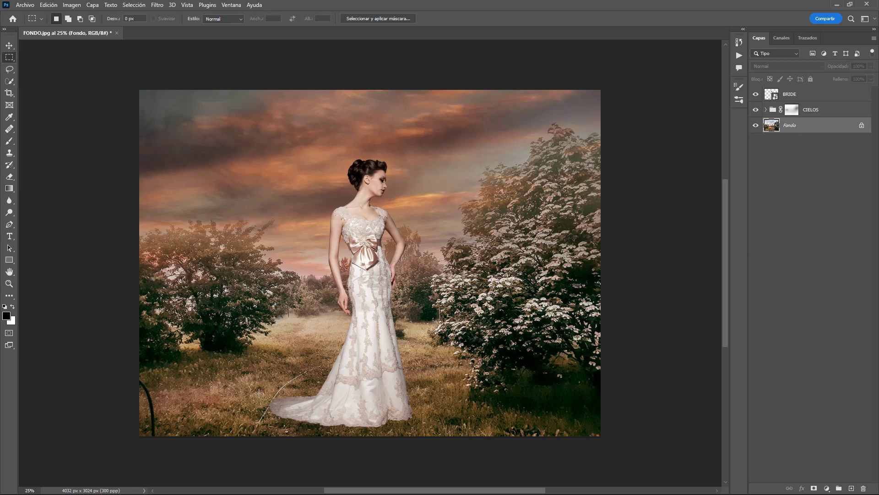
pyautogui.moveTo(259, 390); pyautogui.dragTo(412, 453)
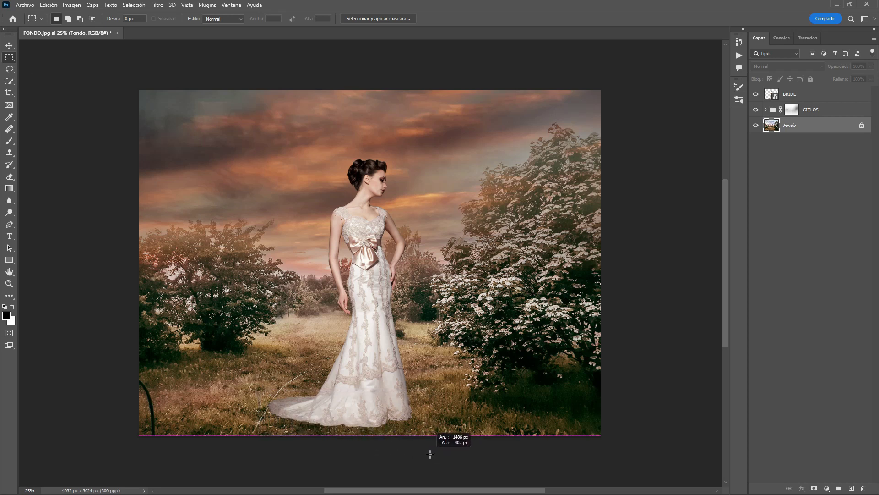
pyautogui.moveTo(413, 454); pyautogui.dragTo(455, 442)
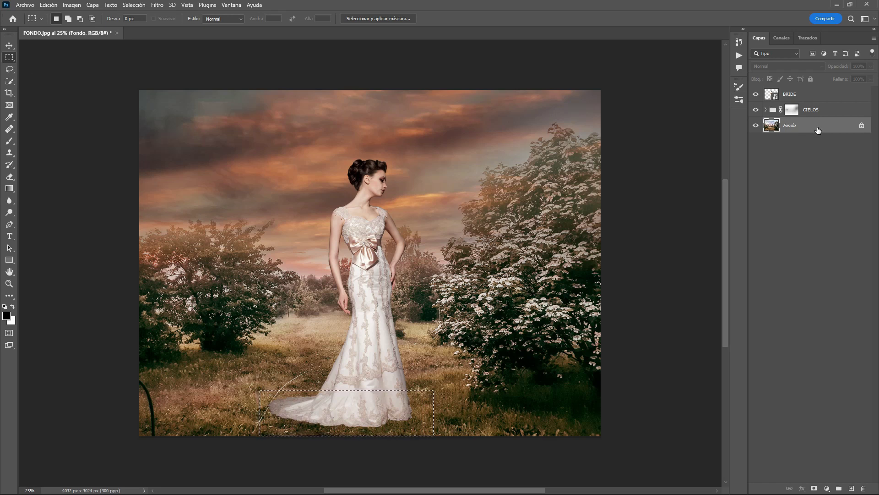
pyautogui.hotkey('ctrl', 'j')
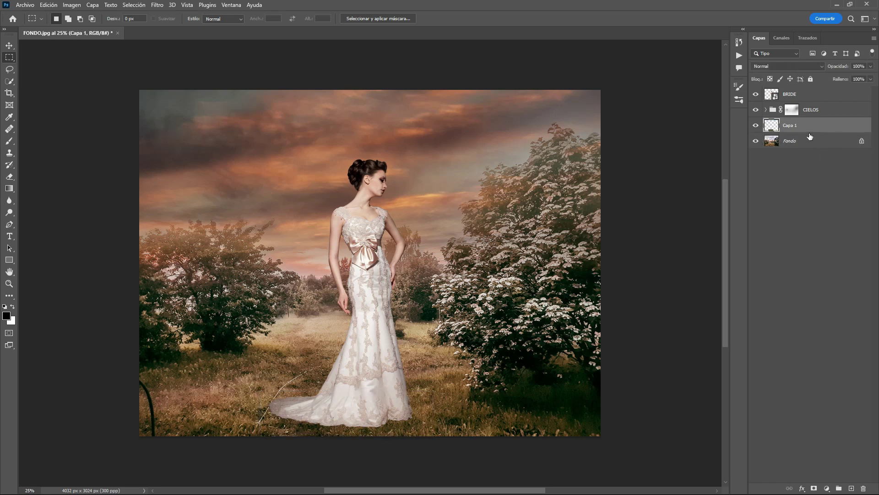
# - Rename the grass layer 'SUPERPOSICION INFERIOR' and move it above BRIDE
pyautogui.doubleClick(790, 126)
pyautogui.write('N INFERIOR')
pyautogui.press('Return')
pyautogui.moveTo(847, 128); pyautogui.dragTo(837, 88)
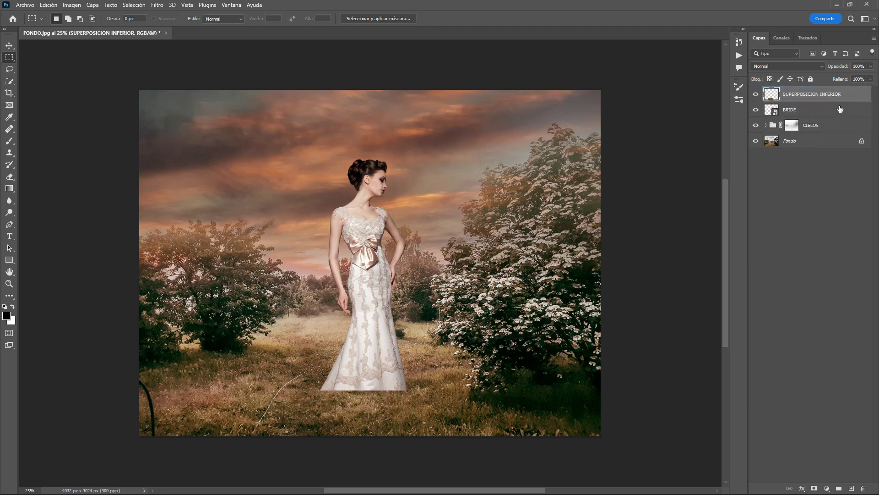
# - Mask SUPERPOSICION INFERIOR with a gradient dragged down over the zoomed-in dress hem
pyautogui.click(815, 489)
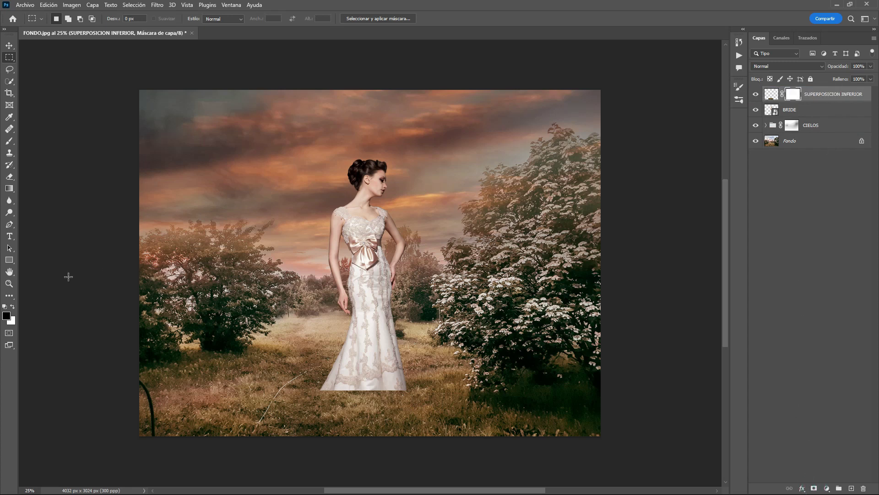
pyautogui.click(9, 283)
pyautogui.click(375, 269)
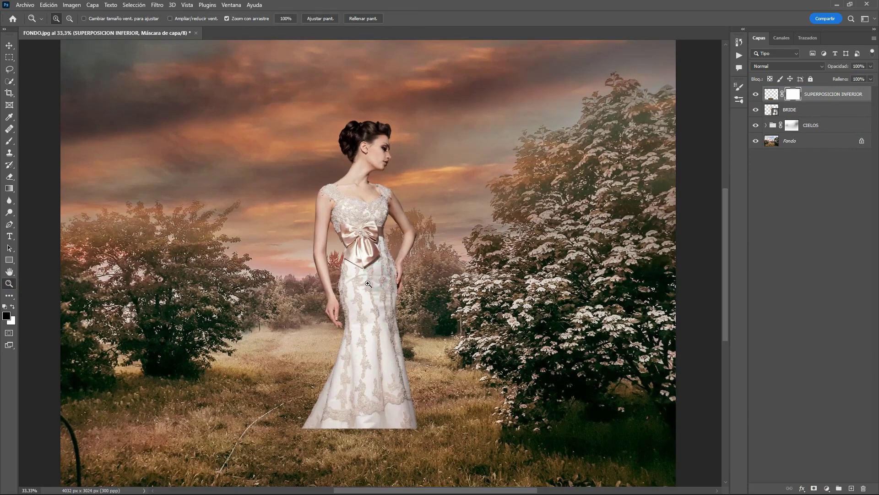
pyautogui.moveTo(396, 372); pyautogui.dragTo(415, 206)
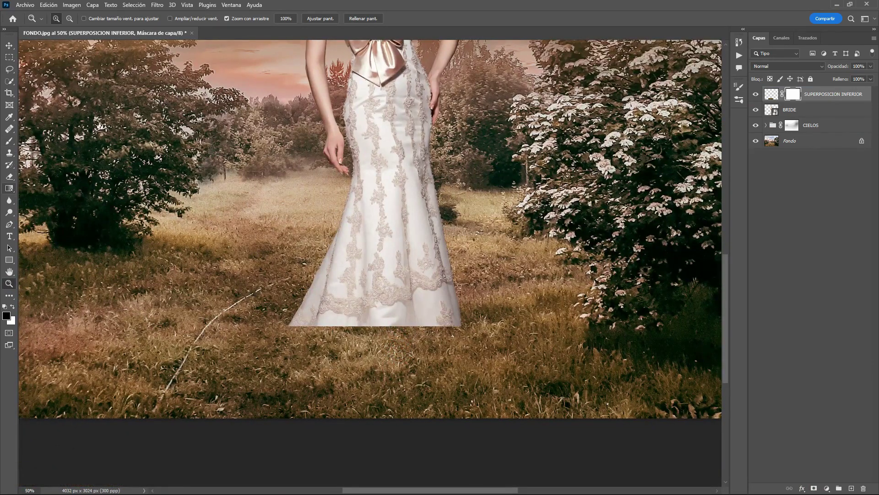
pyautogui.click(10, 188)
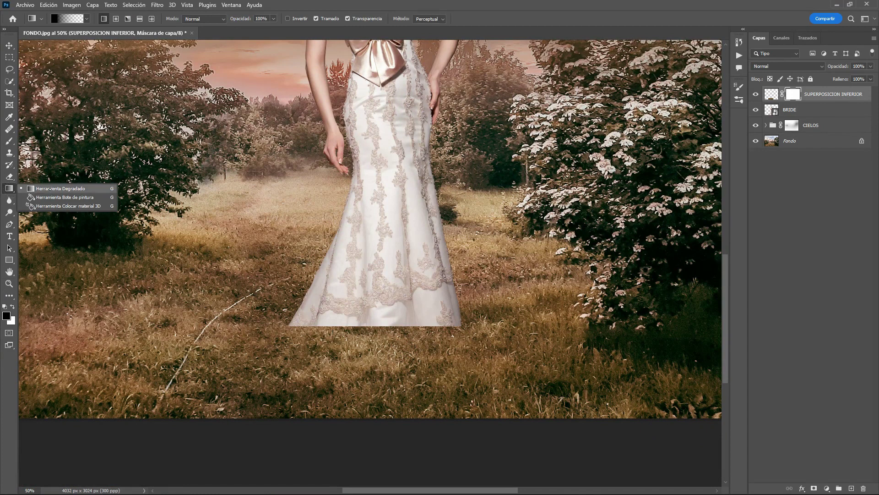
pyautogui.click(49, 188)
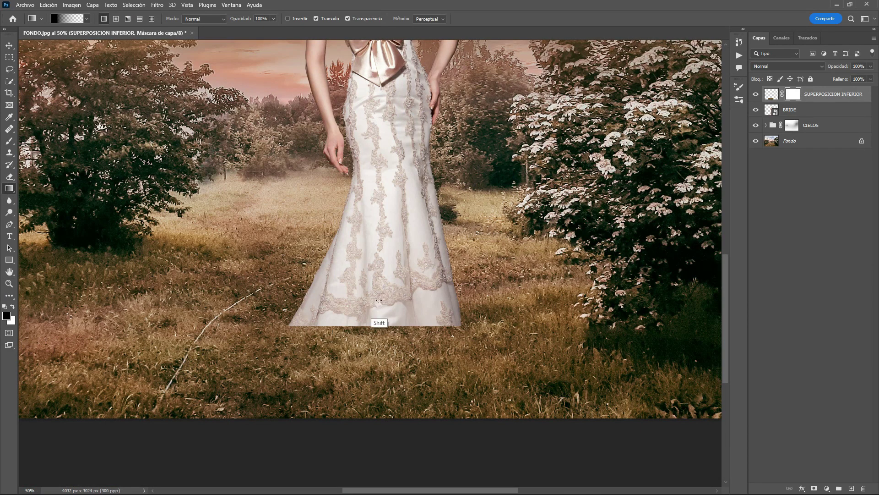
pyautogui.moveTo(378, 308); pyautogui.dragTo(386, 373)
pyautogui.moveTo(365, 294); pyautogui.dragTo(367, 387)
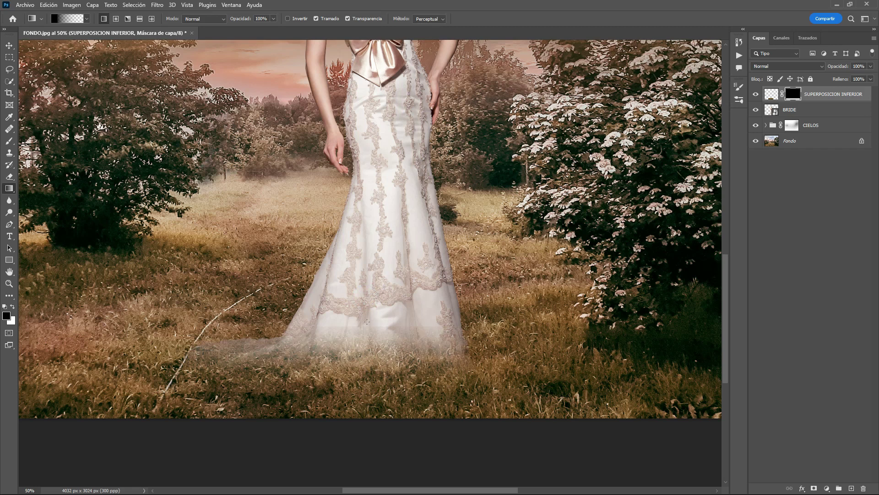
pyautogui.moveTo(379, 261); pyautogui.dragTo(380, 386)
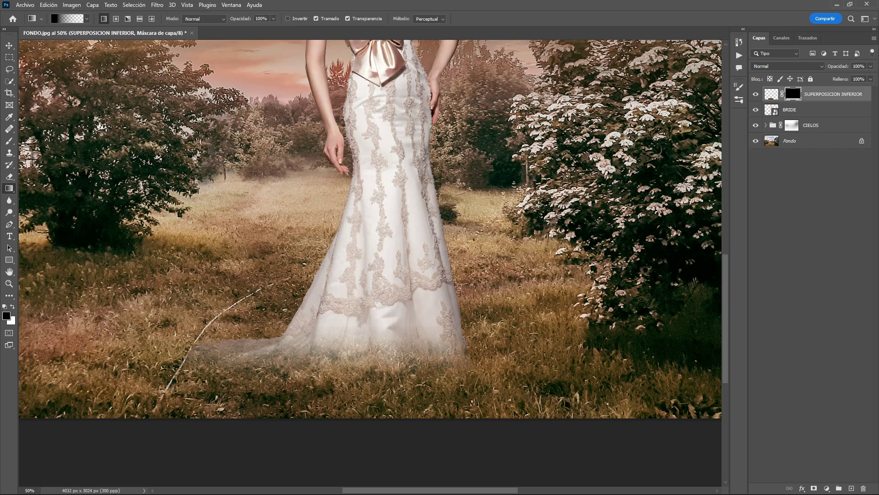
pyautogui.click(771, 94)
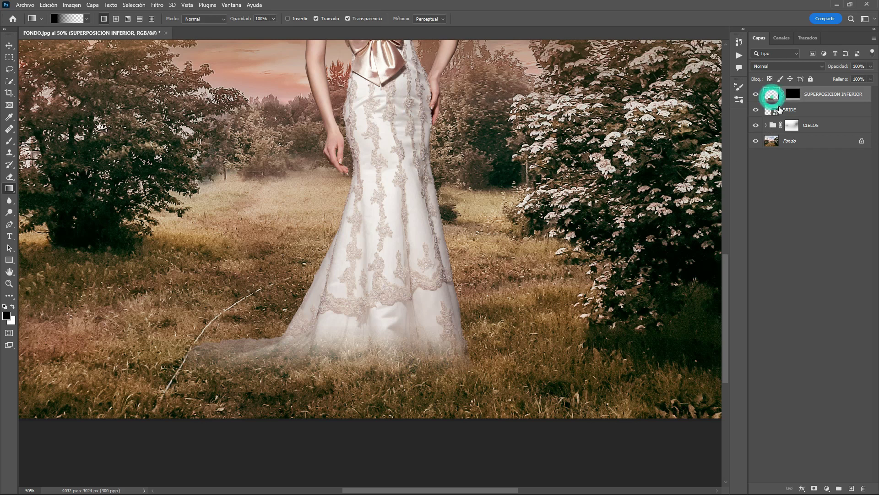
pyautogui.hotkey('ctrl', 't')
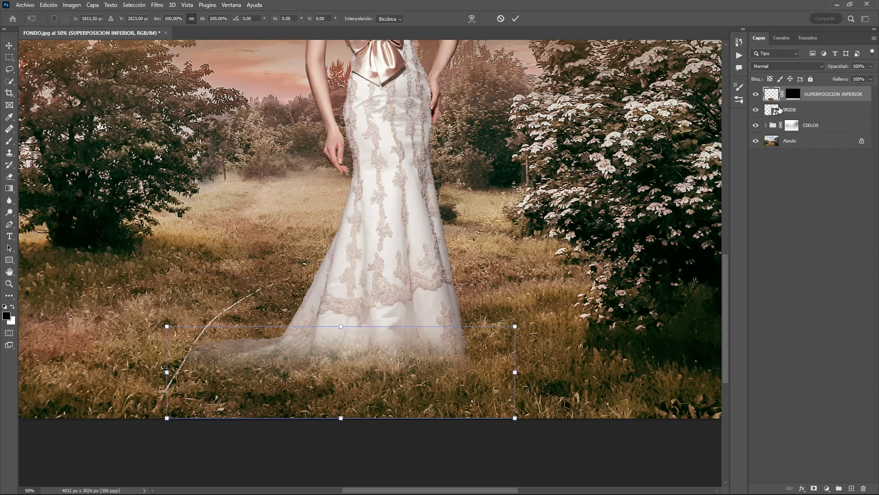
pyautogui.moveTo(359, 362); pyautogui.dragTo(361, 379)
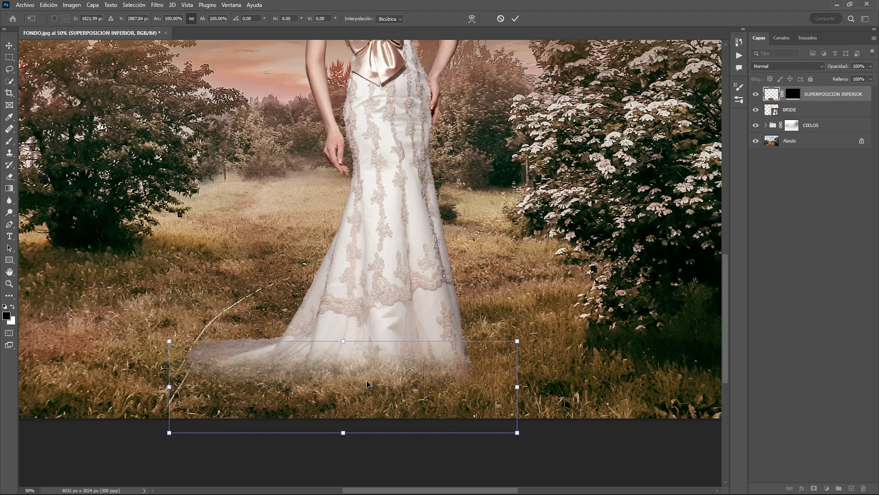
pyautogui.click(515, 19)
pyautogui.press('g')
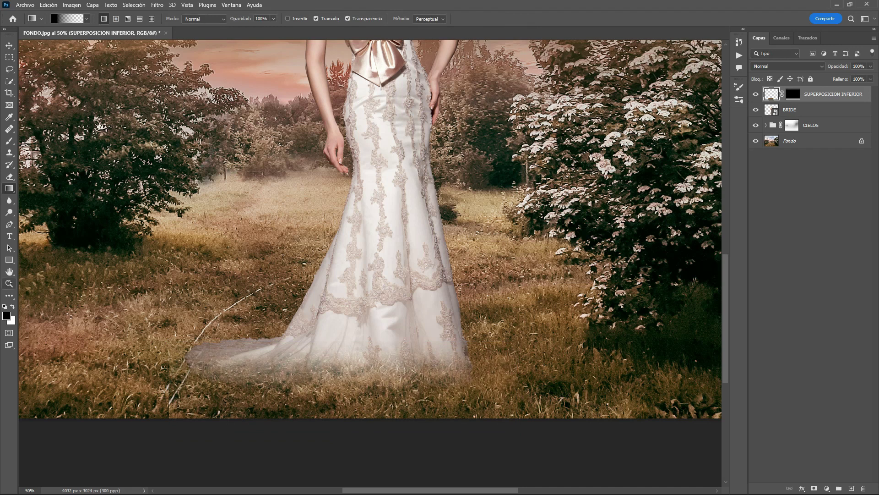
pyautogui.click(9, 284)
pyautogui.click(320, 18)
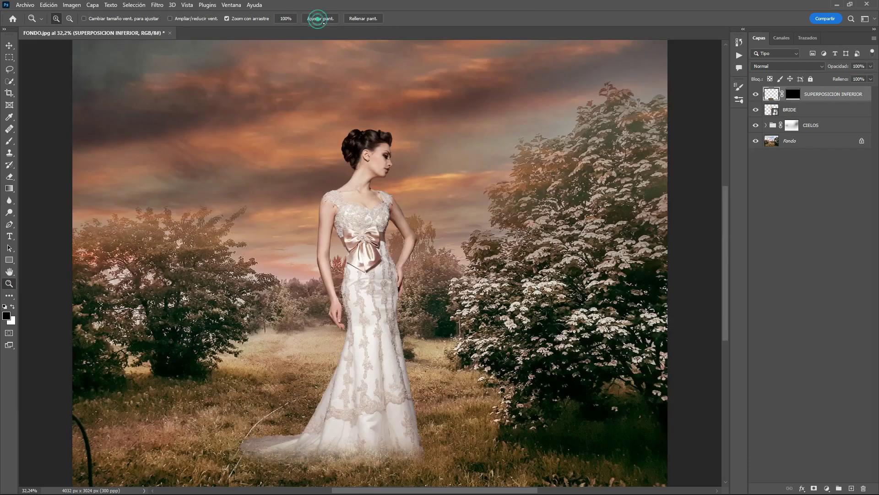
pyautogui.click(319, 19)
pyautogui.click(756, 95)
pyautogui.click(756, 95)
pyautogui.click(756, 95)
pyautogui.click(290, 320)
pyautogui.click(291, 322)
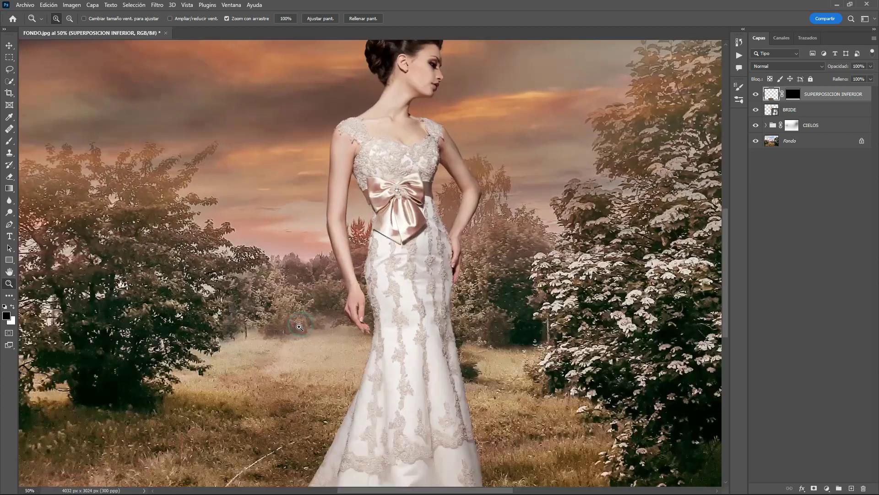
pyautogui.moveTo(313, 359)
pyautogui.mouseDown()
pyautogui.moveTo(351, 198)
pyautogui.moveTo(315, 193)
pyautogui.mouseUp()
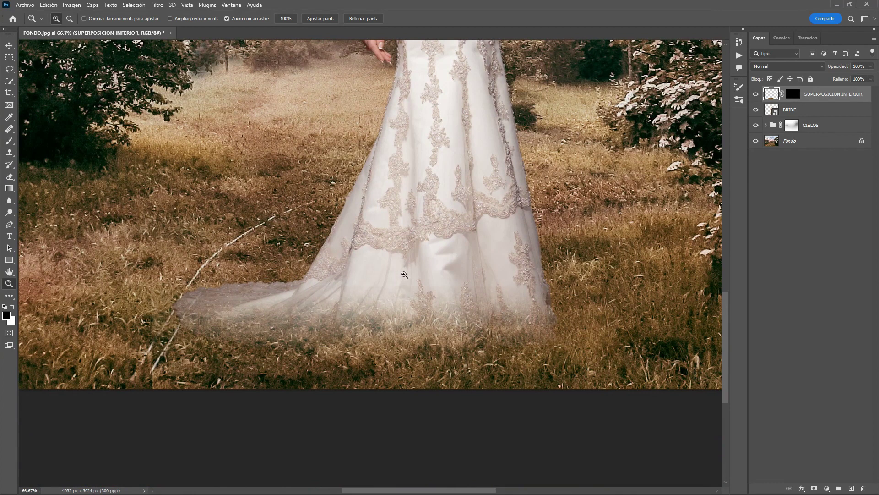
# - Set up a soft 0% hardness brush at a reduced size
pyautogui.press('b')
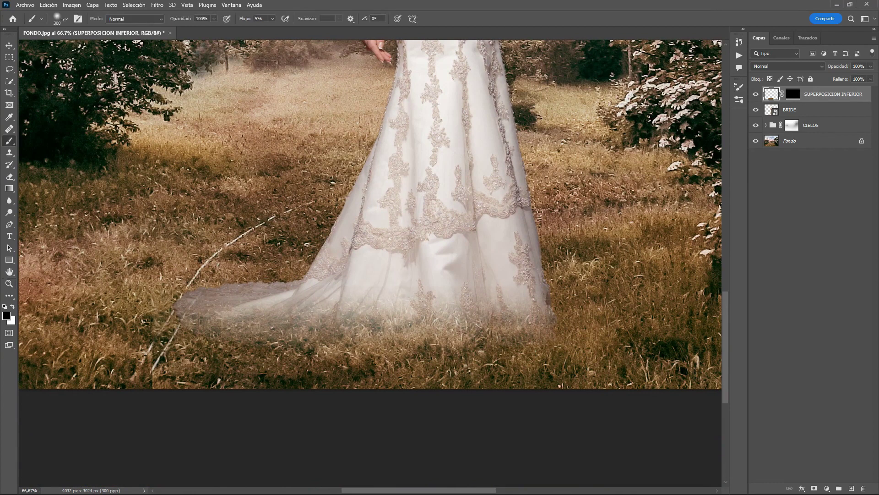
pyautogui.click(65, 18)
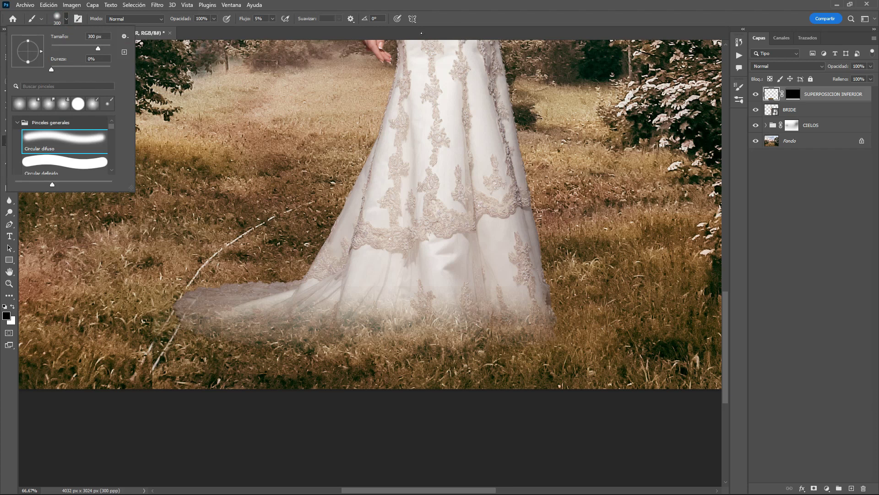
pyautogui.click(421, 33)
pyautogui.press('[')
pyautogui.press('[')
pyautogui.press('[')
pyautogui.press('[')
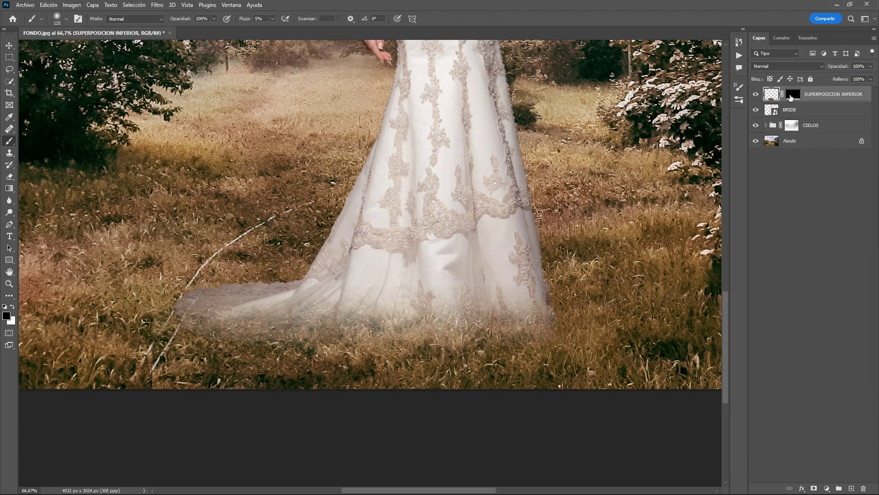
# - Paint the SUPERPOSICION INFERIOR mask along the dry branch at 5% flow
pyautogui.click(793, 95)
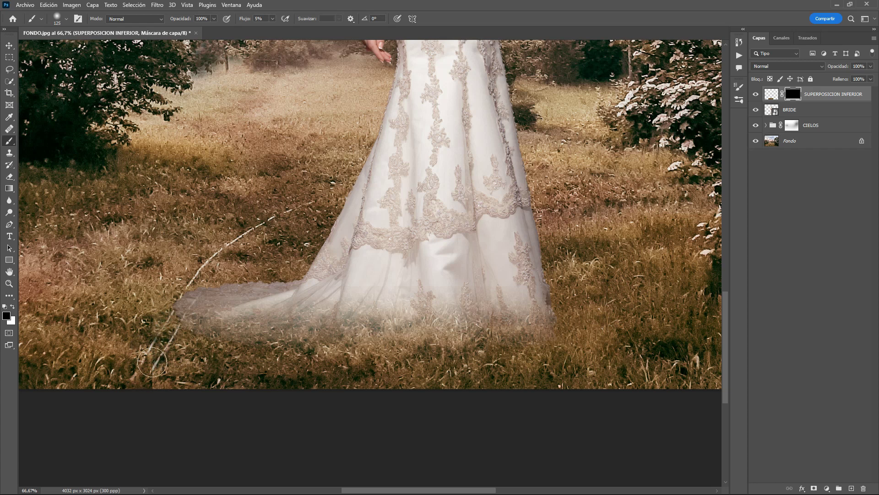
pyautogui.moveTo(153, 358); pyautogui.dragTo(173, 336)
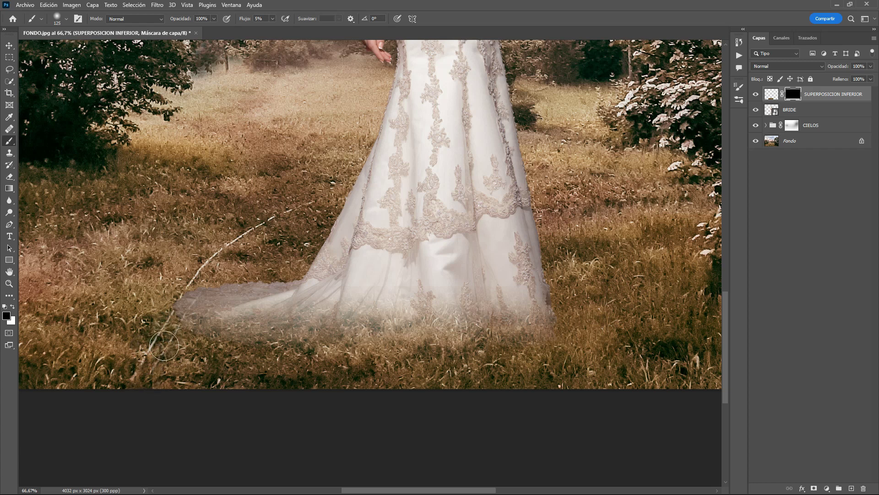
pyautogui.moveTo(164, 346); pyautogui.dragTo(152, 376)
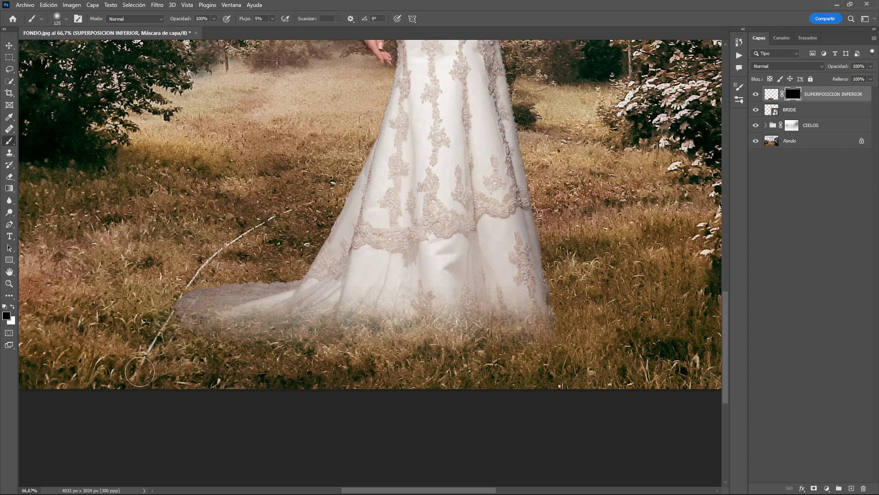
pyautogui.moveTo(154, 348); pyautogui.dragTo(142, 366)
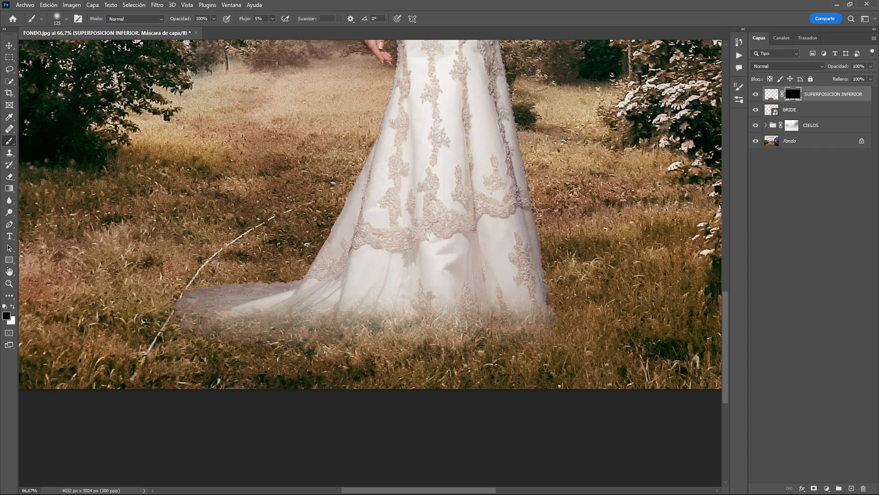
pyautogui.click(9, 283)
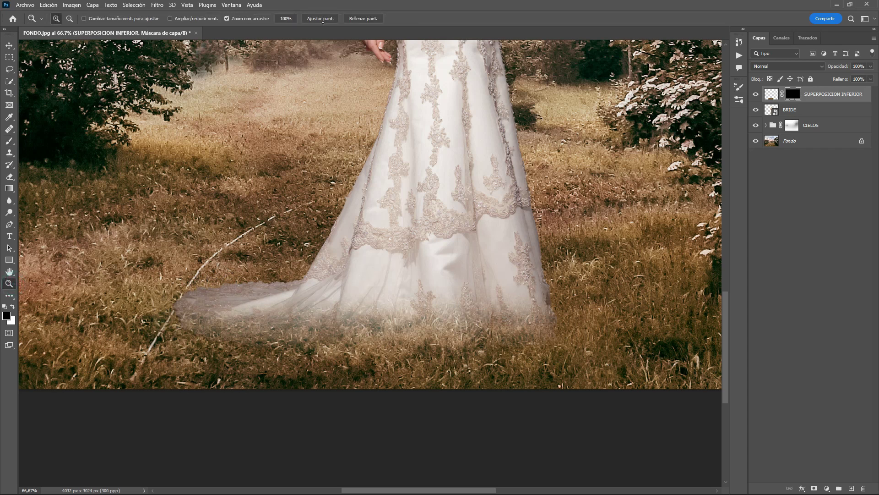
pyautogui.click(321, 19)
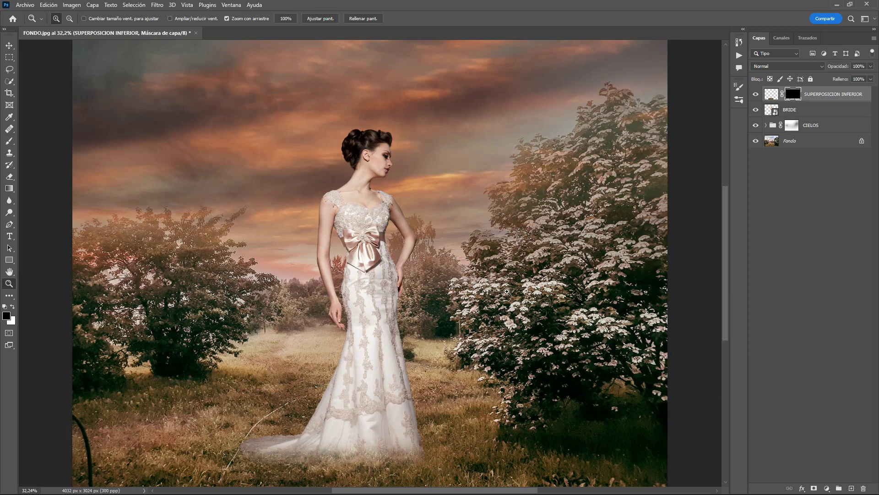
pyautogui.click(757, 95)
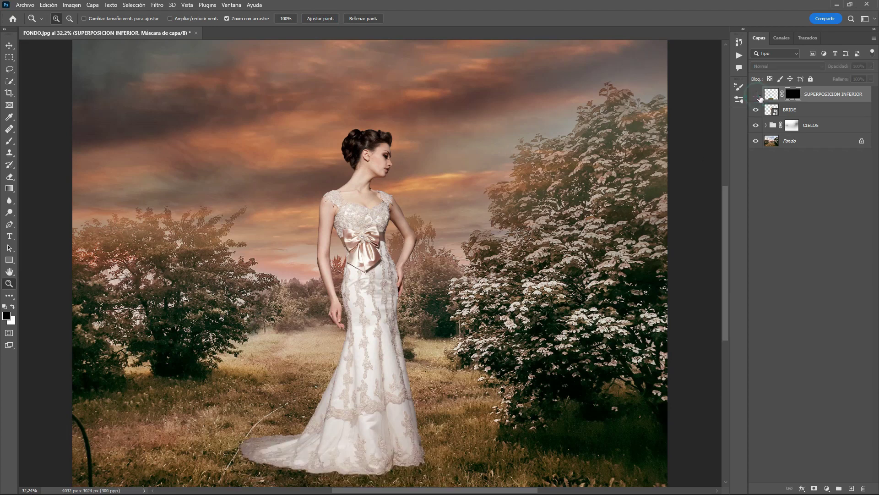
pyautogui.click(756, 99)
pyautogui.click(756, 95)
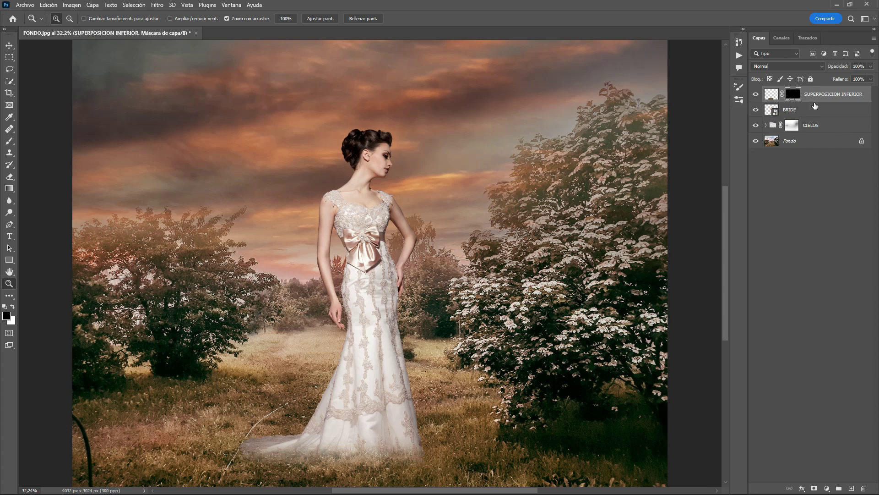
pyautogui.click(823, 96)
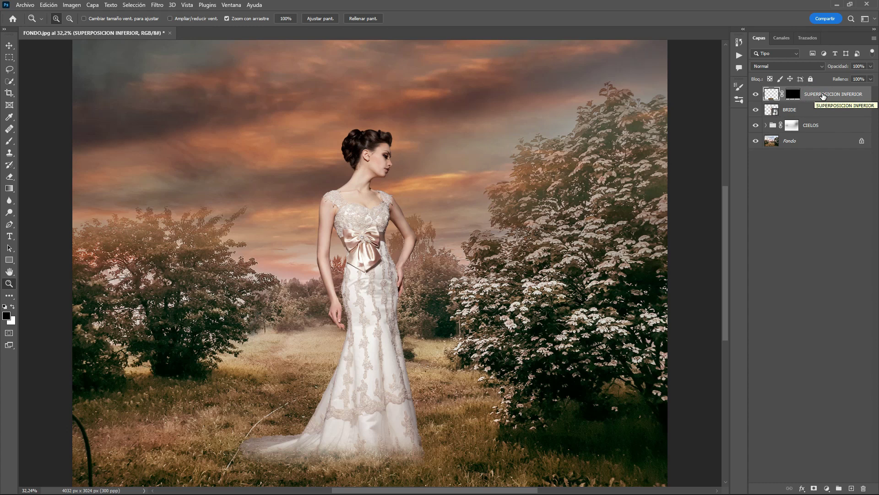
# - Stamp all visible layers into a new Capa 1 and convert it to a smart object
pyautogui.hotkey('ctrl', 'shift', 'alt', 'e')
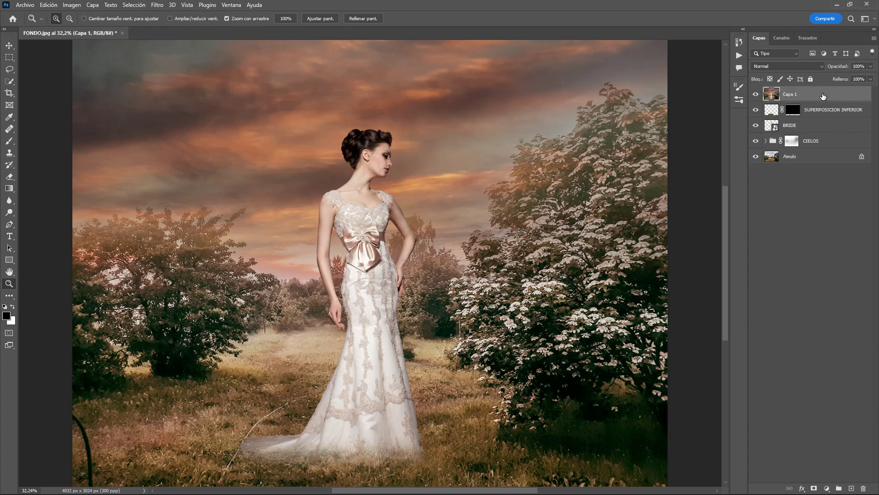
pyautogui.rightClick(805, 94)
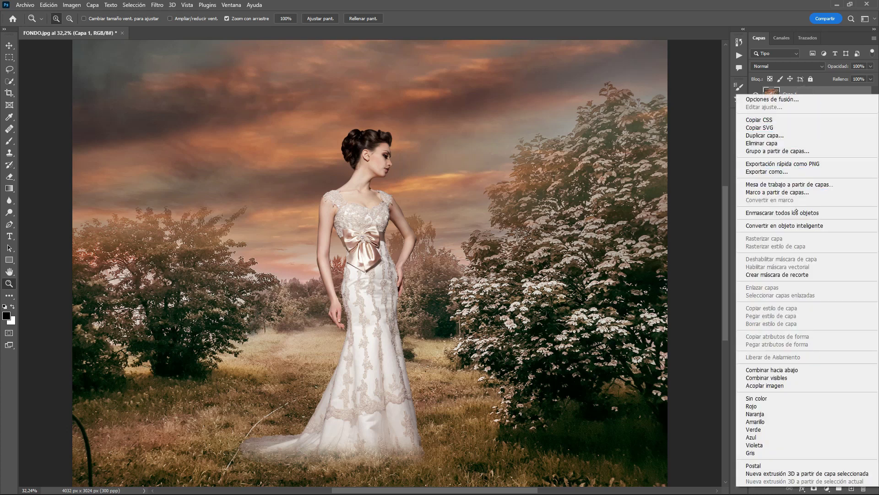
pyautogui.click(784, 226)
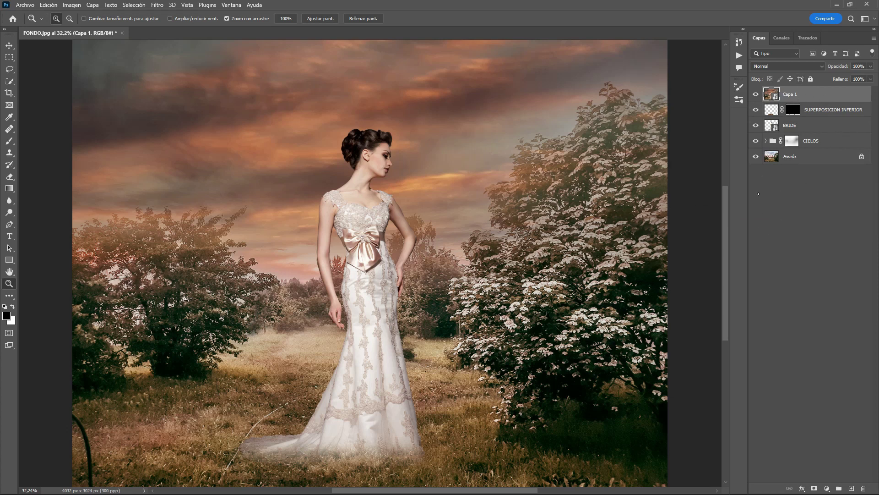
# - Rename the BRIDE layer 'SU MODELO AQUÍ' and select Capa 1
pyautogui.doubleClick(790, 125)
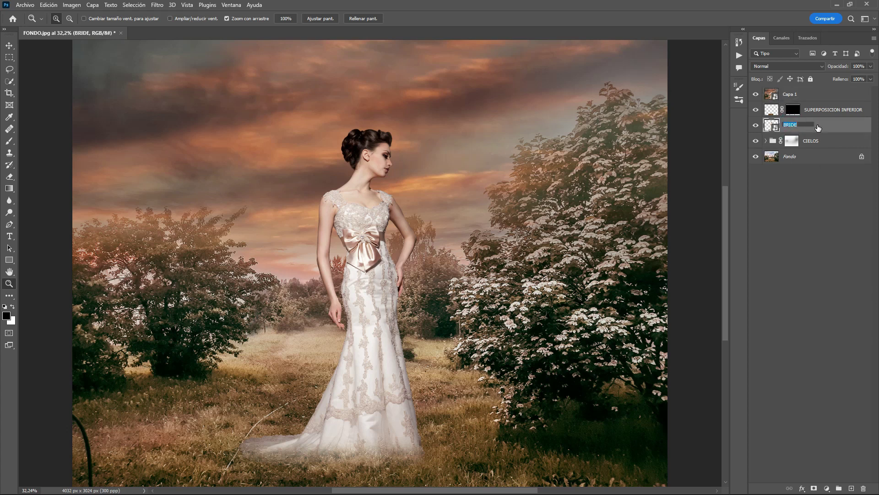
pyautogui.write('su')
pyautogui.write('MODELO AQUÍ')
pyautogui.click(835, 129)
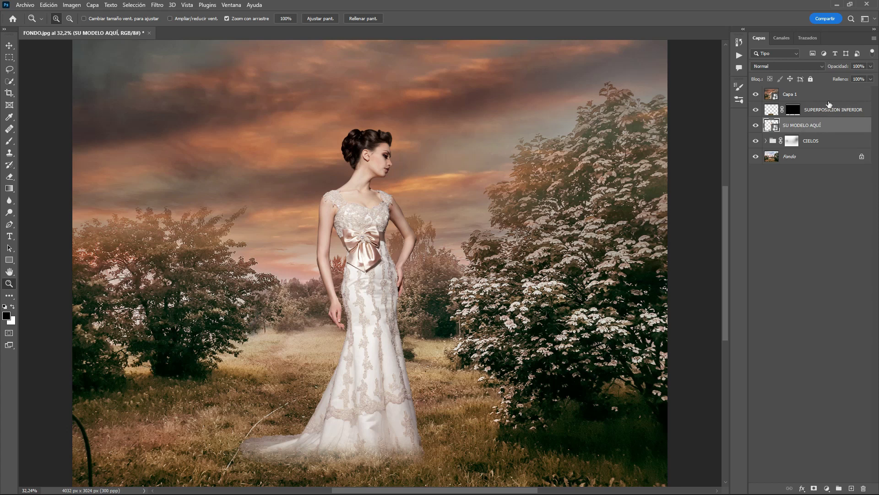
pyautogui.click(805, 97)
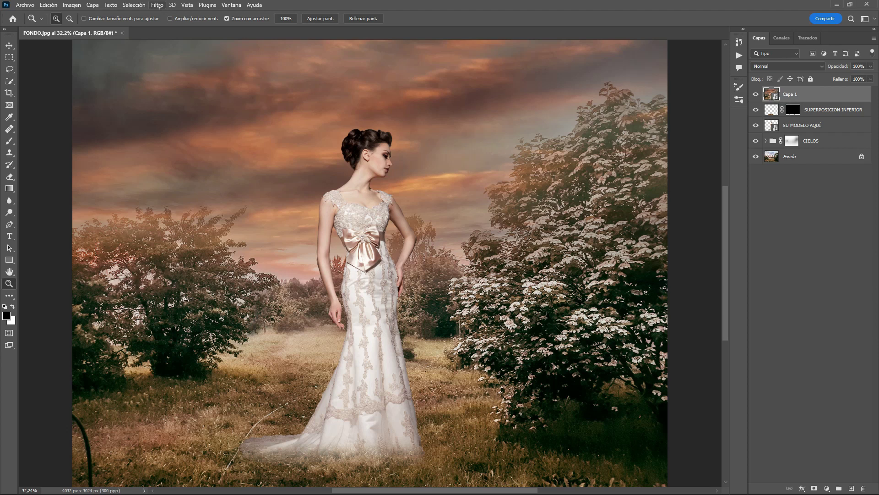
# - Apply a Camera Raw filter to Capa 1 using the saved 1.xmp settings
pyautogui.click(157, 6)
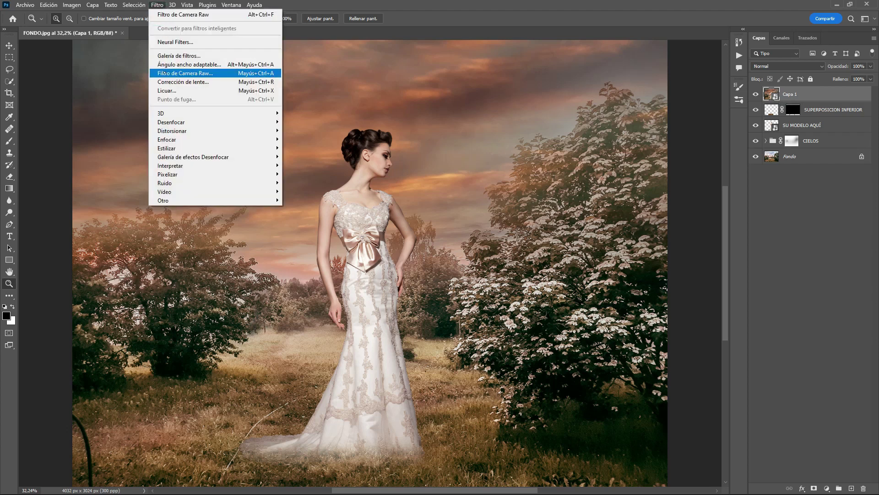
pyautogui.click(167, 73)
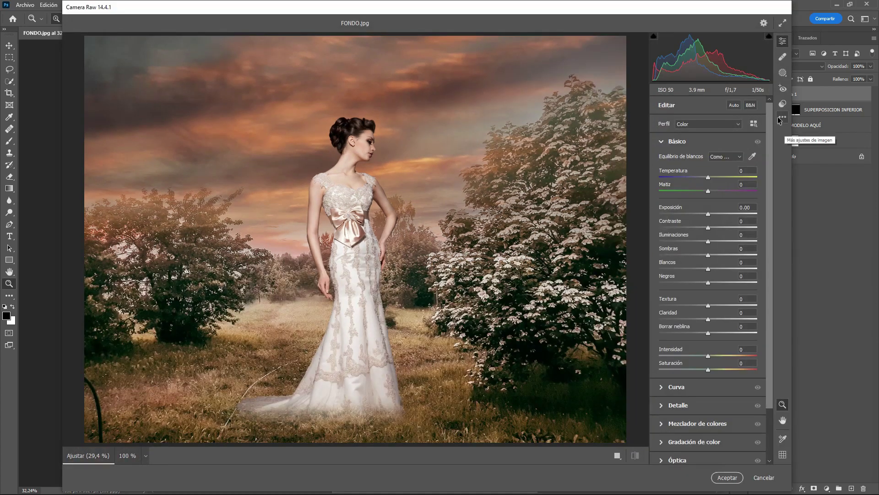
pyautogui.click(782, 119)
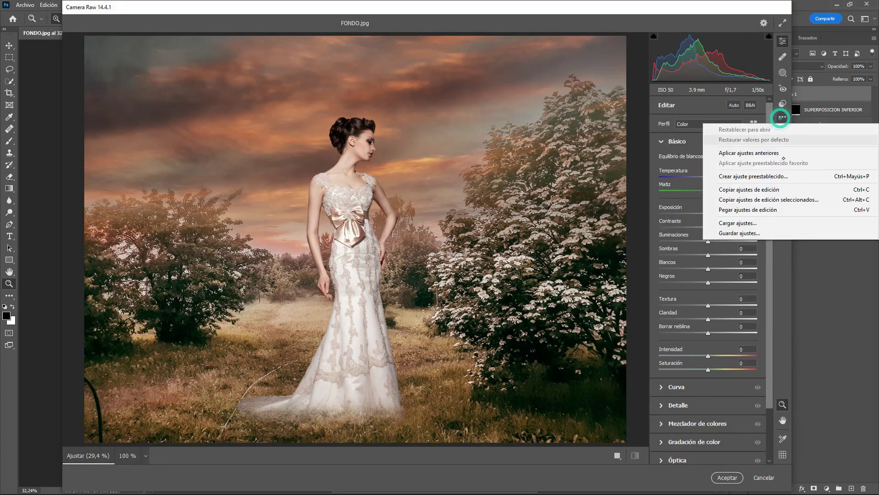
pyautogui.click(760, 223)
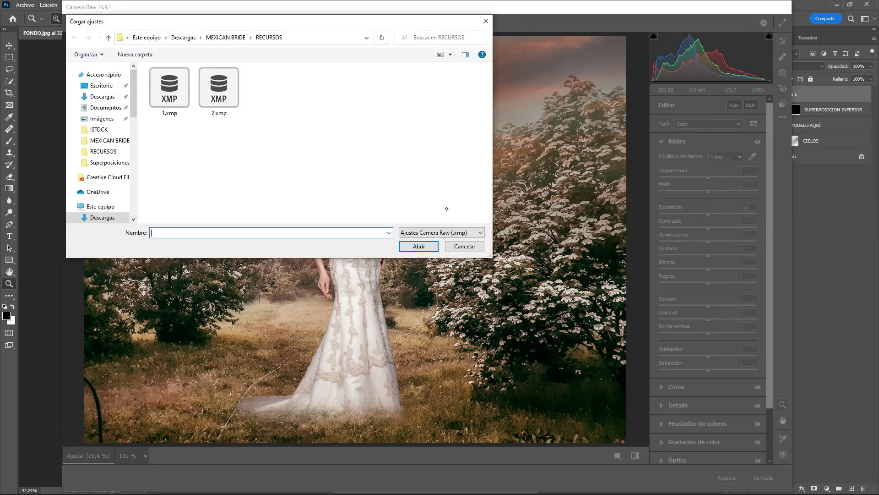
pyautogui.click(169, 90)
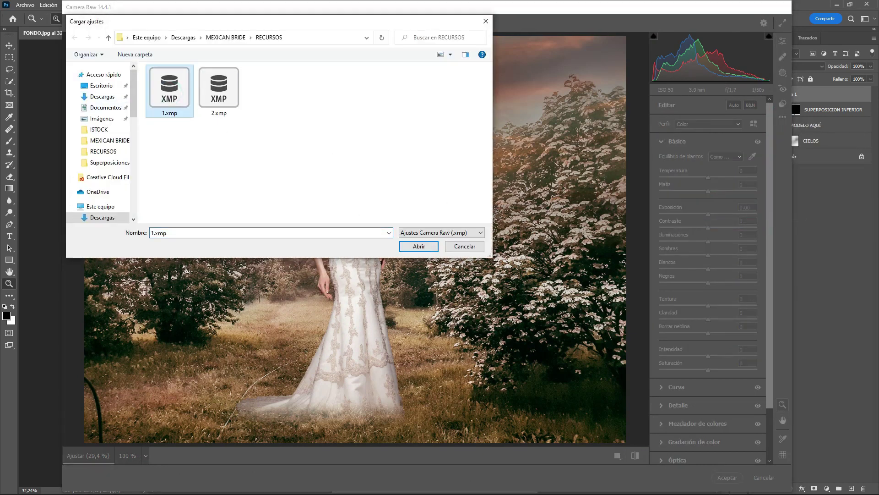
pyautogui.click(419, 246)
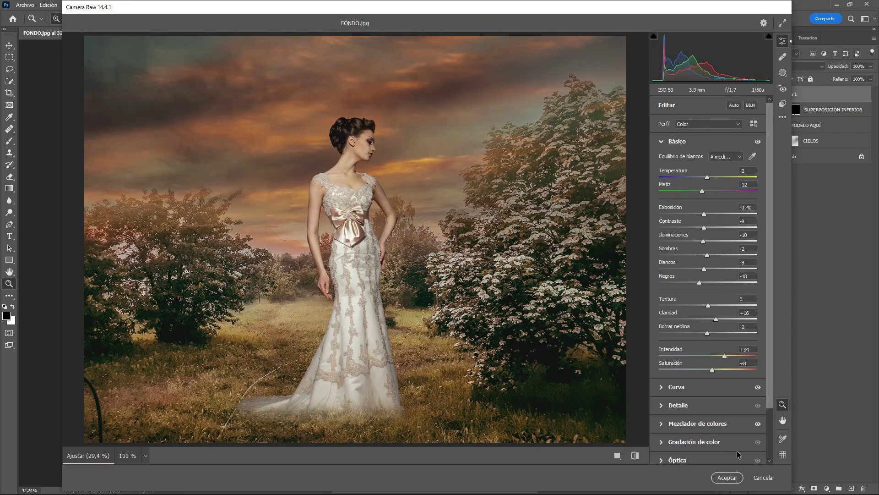
pyautogui.click(731, 478)
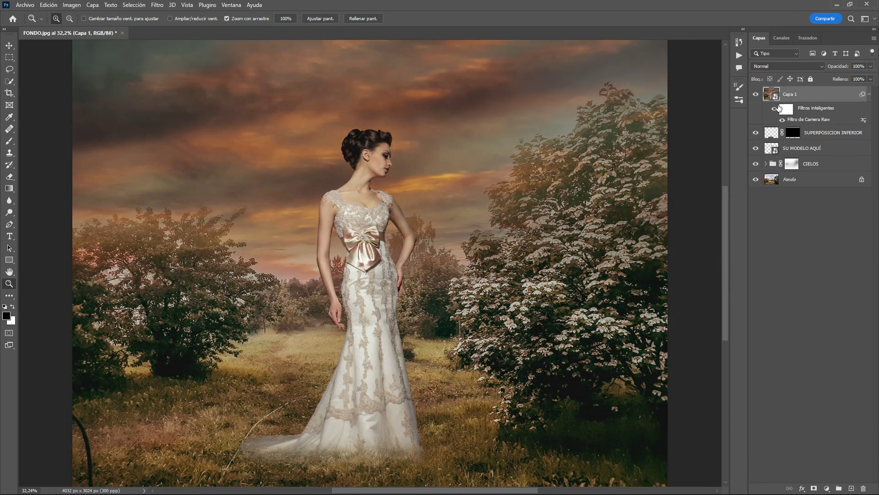
# - Compare the graded layer with the original and rename it '1'
pyautogui.click(755, 95)
pyautogui.click(756, 94)
pyautogui.doubleClick(785, 95)
pyautogui.write('1')
pyautogui.press('Return')
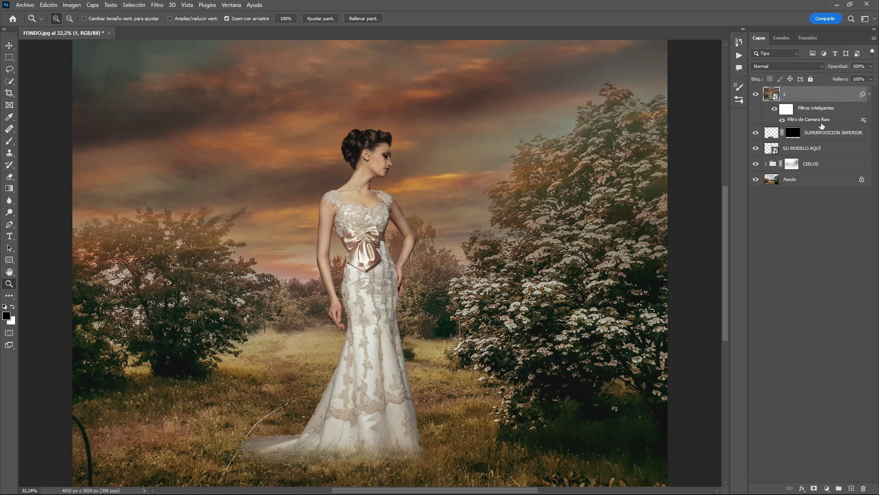
# - Add a new layer and draw a wide, flat elliptical selection
pyautogui.click(852, 488)
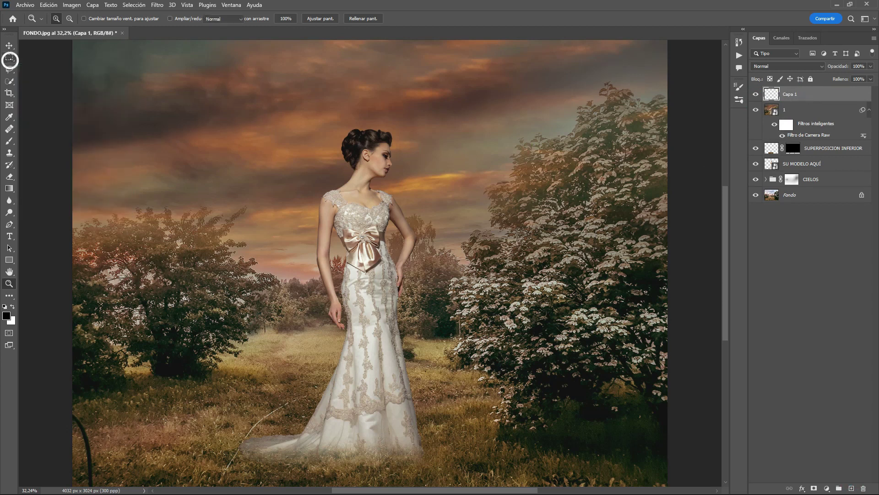
pyautogui.click(9, 58)
pyautogui.click(49, 67)
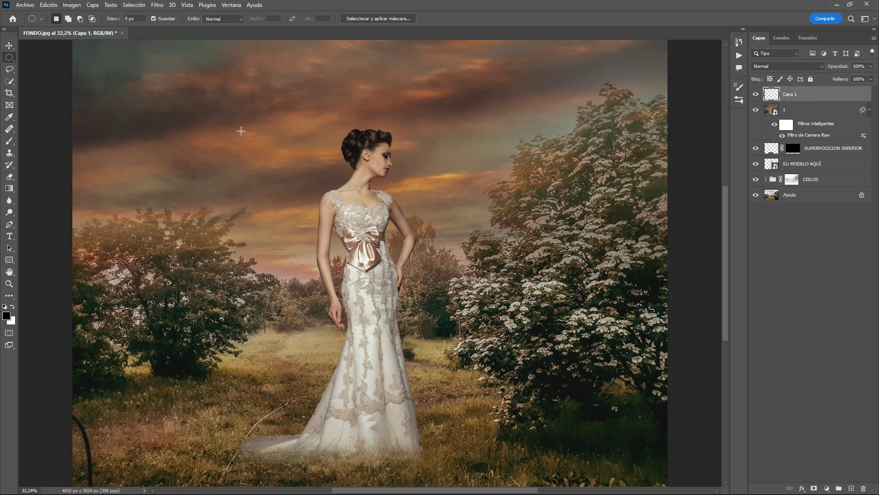
pyautogui.moveTo(177, 110); pyautogui.dragTo(498, 160)
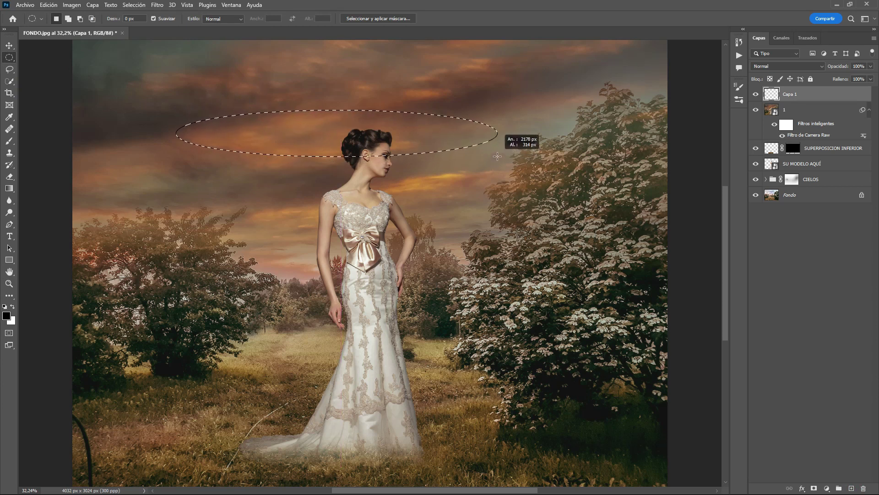
pyautogui.moveTo(498, 160); pyautogui.dragTo(497, 153)
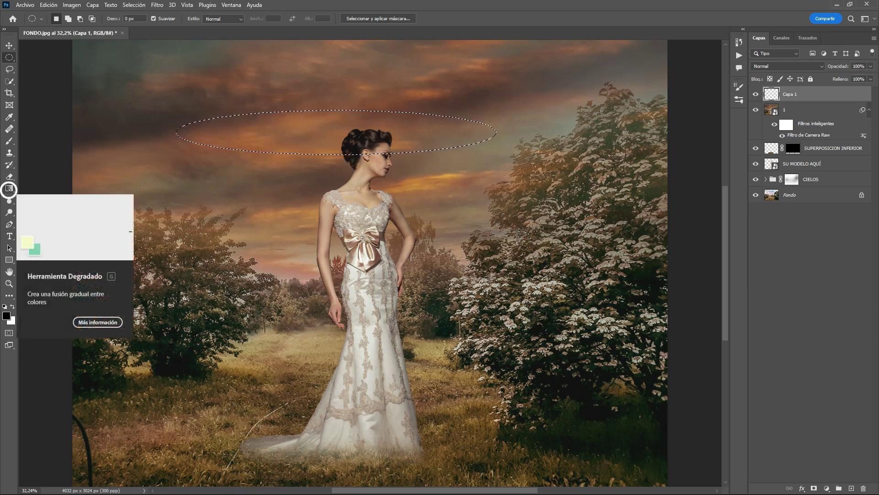
# - Fill the ellipse with dark brown and deselect it
pyautogui.click(9, 188)
pyautogui.click(47, 197)
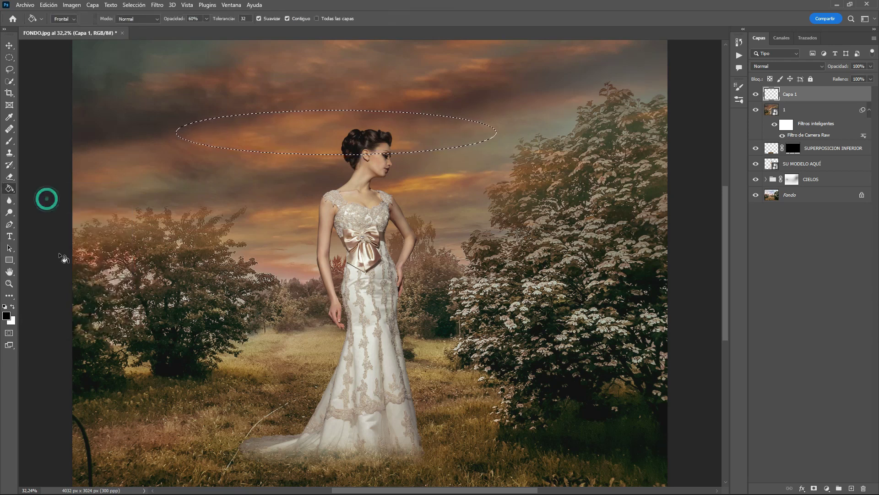
pyautogui.click(324, 138)
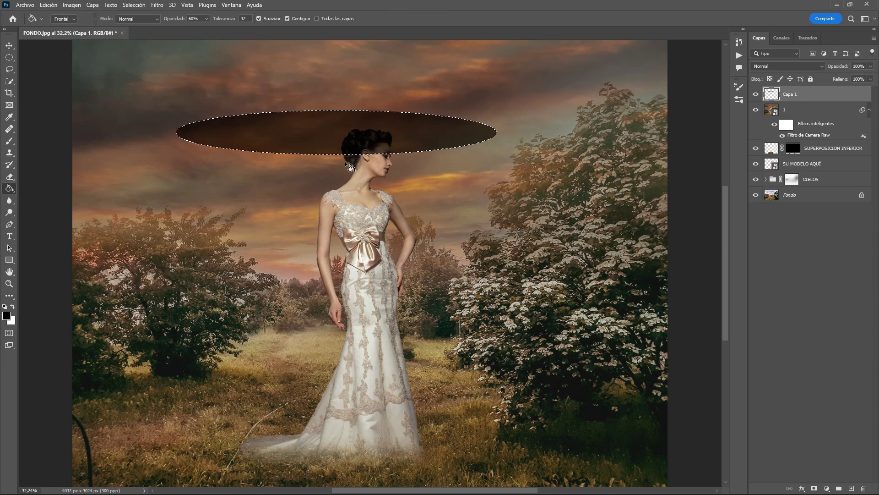
pyautogui.hotkey('ctrl', 'd')
# - Move the dark ellipse down beneath the bride's dress
pyautogui.hotkey('ctrl', 't')
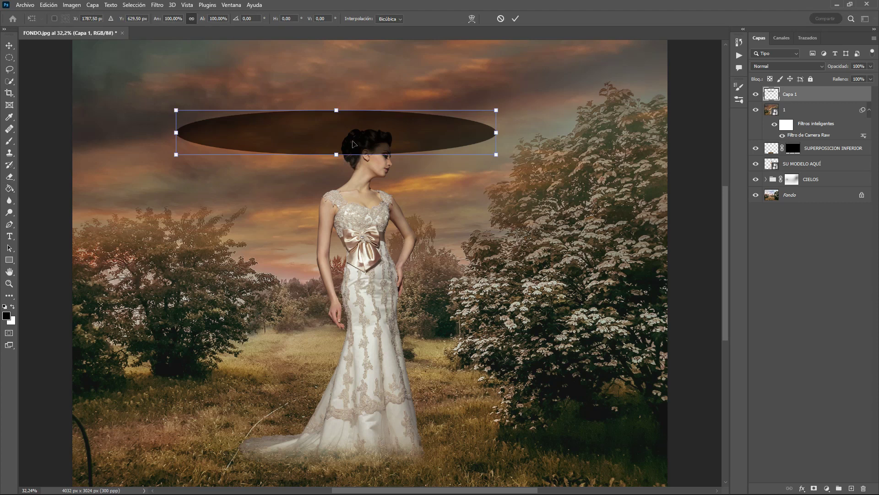
pyautogui.moveTo(355, 135)
pyautogui.mouseDown()
pyautogui.moveTo(372, 266)
pyautogui.moveTo(372, 458)
pyautogui.mouseUp()
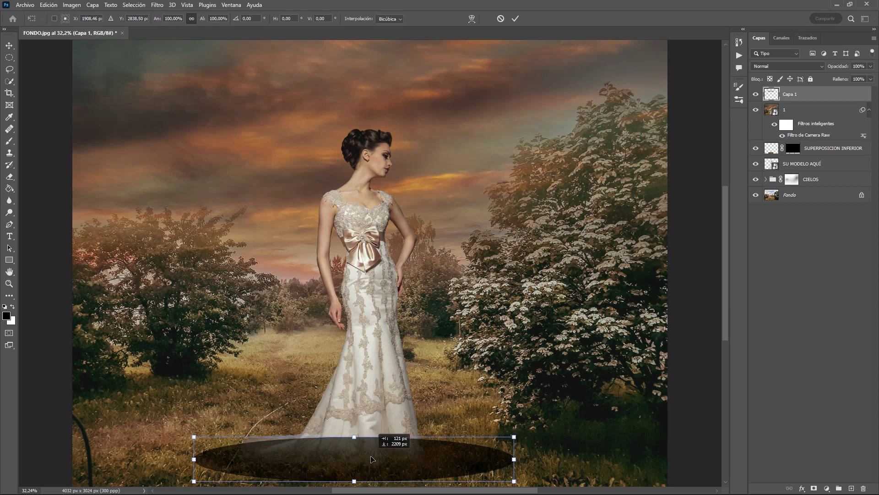
pyautogui.moveTo(372, 458); pyautogui.dragTo(371, 458)
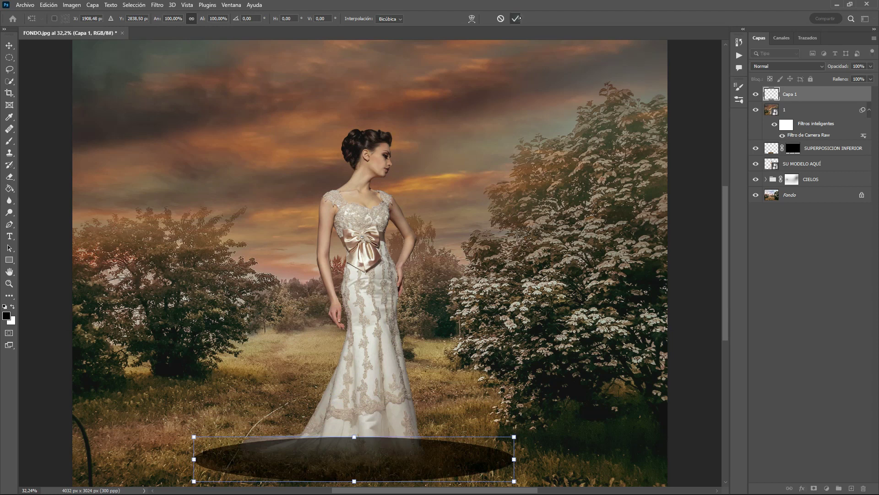
pyautogui.click(515, 18)
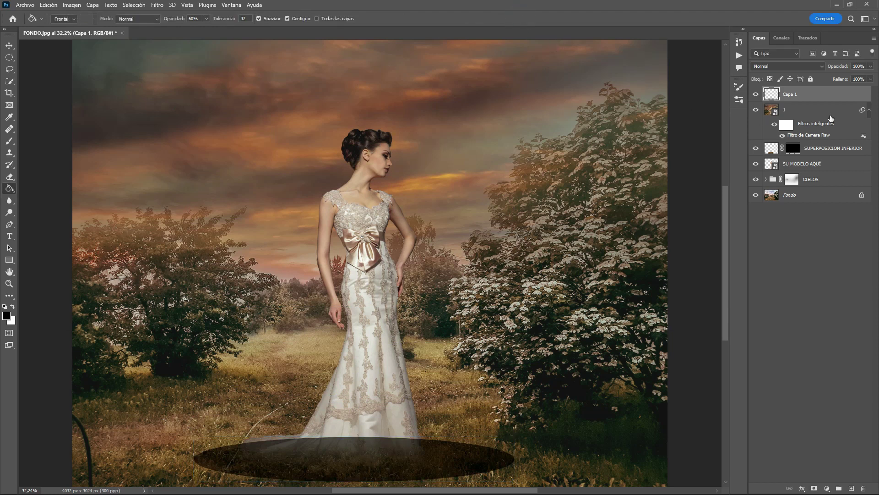
# - Convert the shadow layer to a smart object and apply a Gaussian blur of about 118,7 px
pyautogui.rightClick(803, 95)
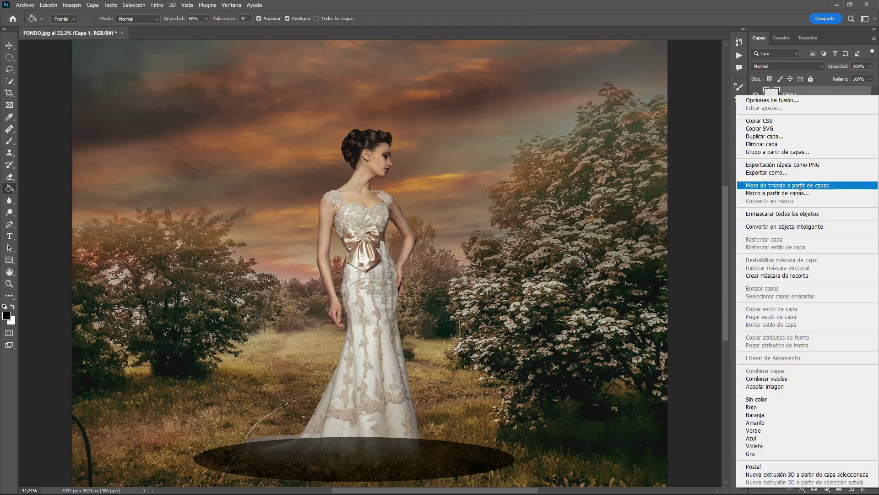
pyautogui.click(796, 226)
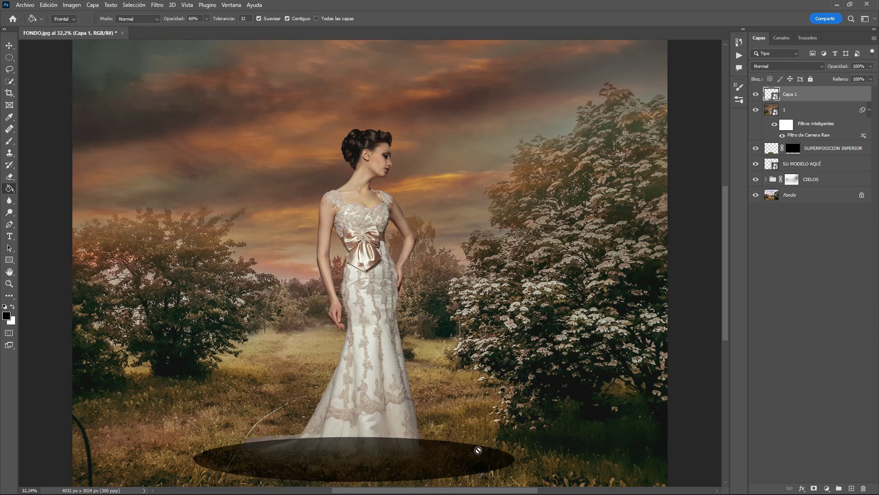
pyautogui.click(157, 5)
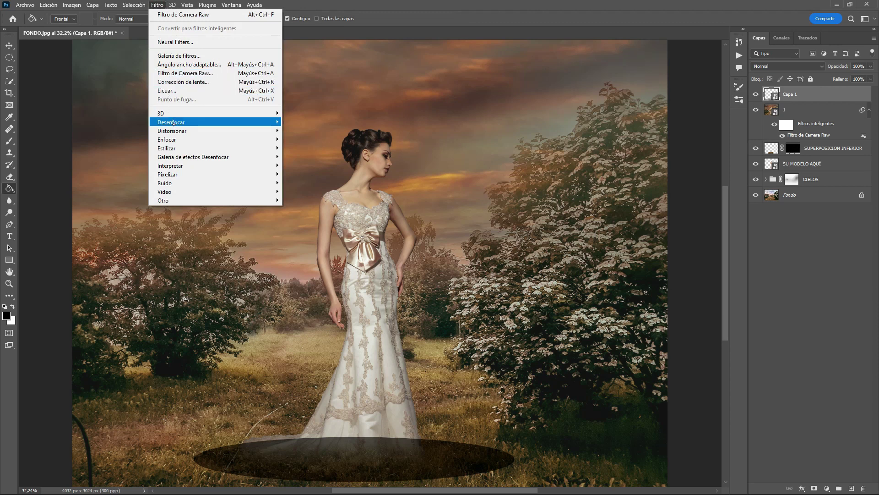
pyautogui.moveTo(206, 121)
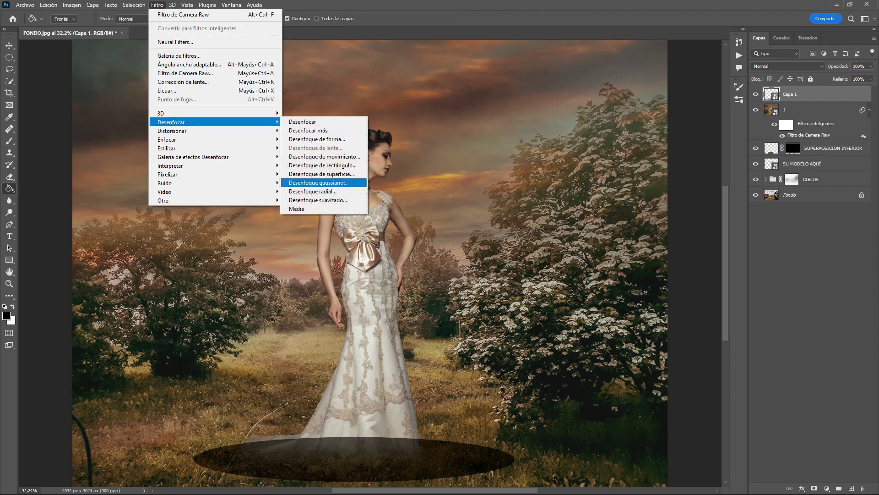
pyautogui.click(344, 183)
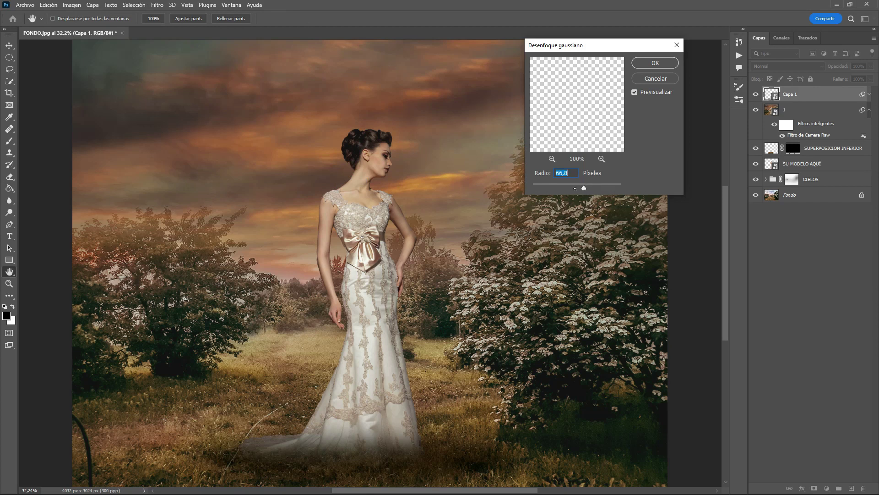
pyautogui.moveTo(583, 187); pyautogui.dragTo(594, 187)
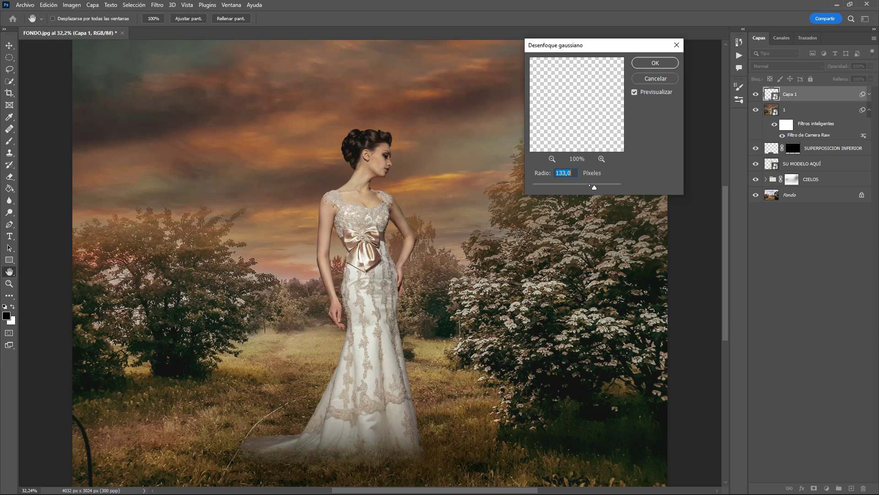
pyautogui.moveTo(594, 187); pyautogui.dragTo(592, 187)
pyautogui.click(635, 92)
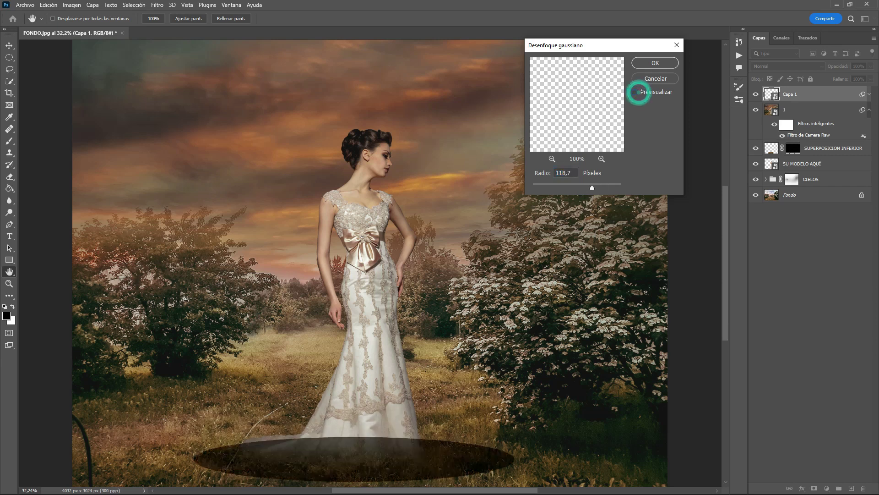
pyautogui.click(653, 64)
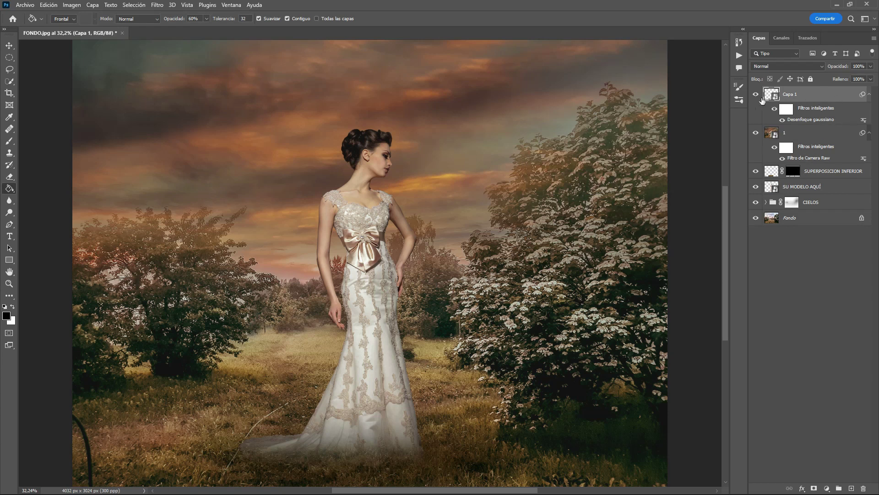
# - Lower the shadow layer's fill to 68%, comparing it on and off
pyautogui.click(756, 94)
pyautogui.click(756, 94)
pyautogui.click(756, 95)
pyautogui.click(756, 96)
pyautogui.click(829, 100)
pyautogui.click(871, 80)
pyautogui.moveTo(859, 90); pyautogui.dragTo(856, 90)
pyautogui.click(756, 94)
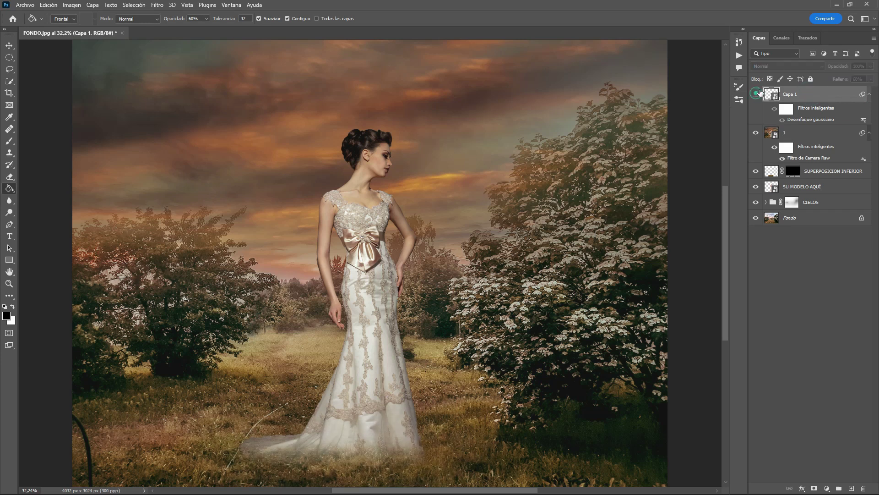
pyautogui.click(756, 94)
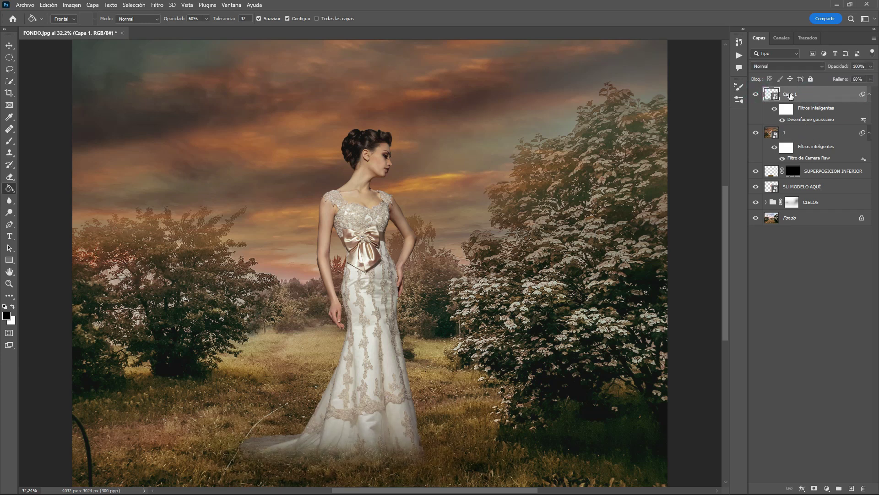
# - Rename the shadow layer SOMBRA INFERIOR and stamp all visible layers on top
pyautogui.doubleClick(790, 94)
pyautogui.write('so')
pyautogui.press('Return')
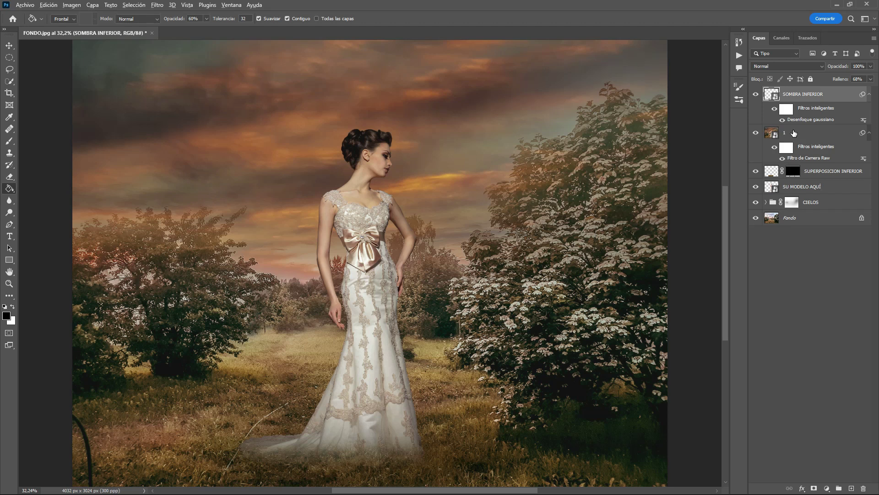
pyautogui.hotkey('ctrl', 'shift', 'alt', 'e')
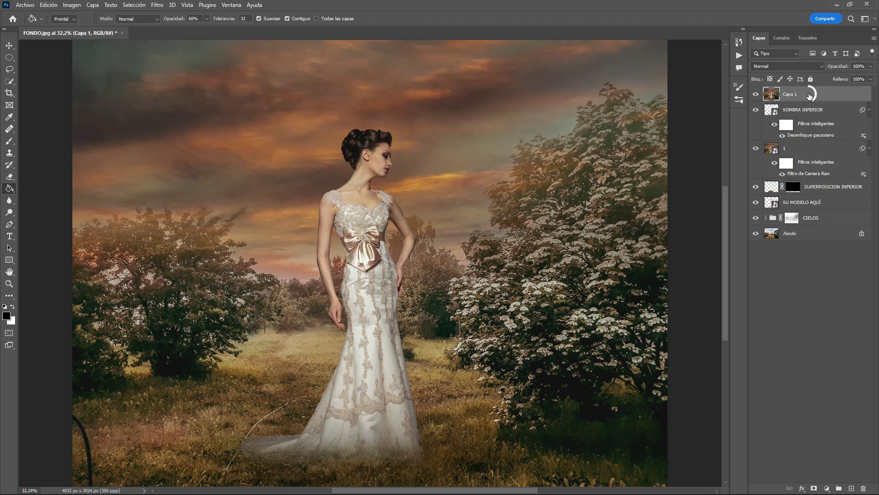
# - Convert the merged layer to a smart object and apply Camera Raw with the 2.xmp preset
pyautogui.rightClick(811, 94)
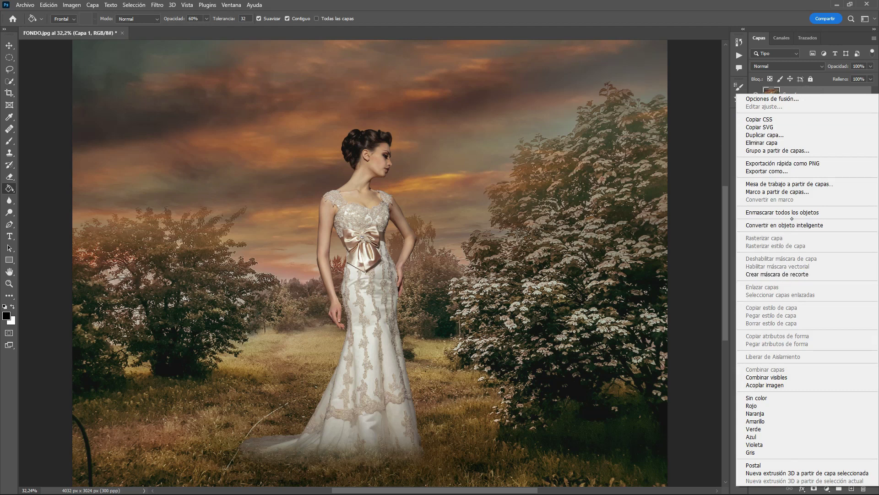
pyautogui.click(780, 225)
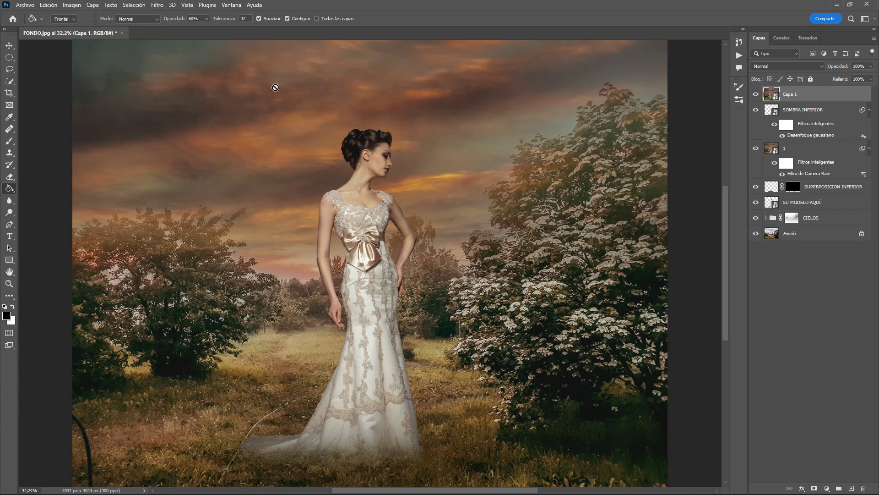
pyautogui.click(158, 6)
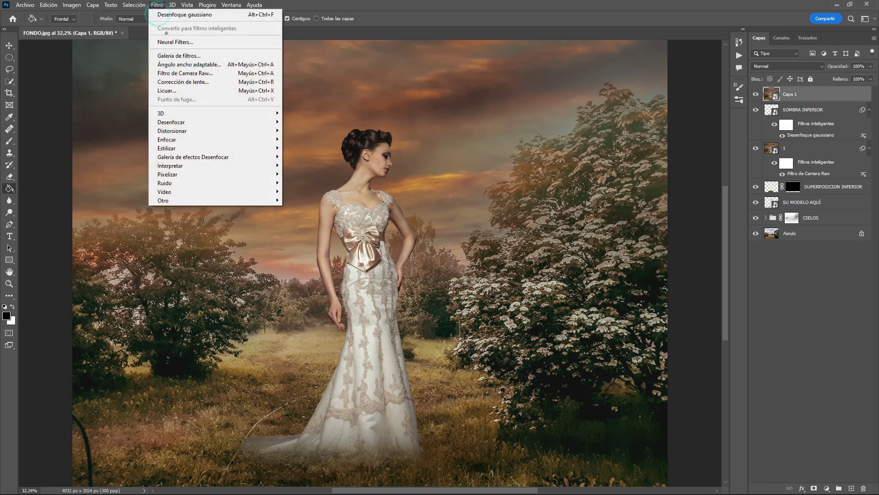
pyautogui.click(174, 73)
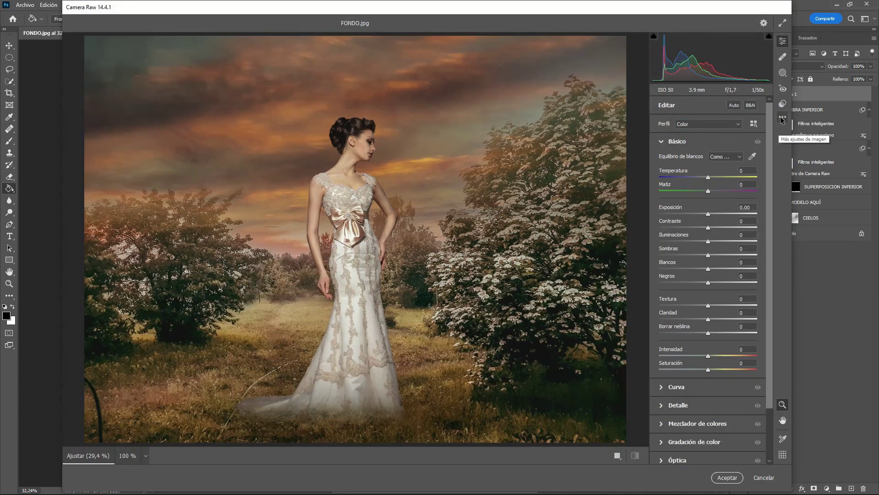
pyautogui.click(782, 118)
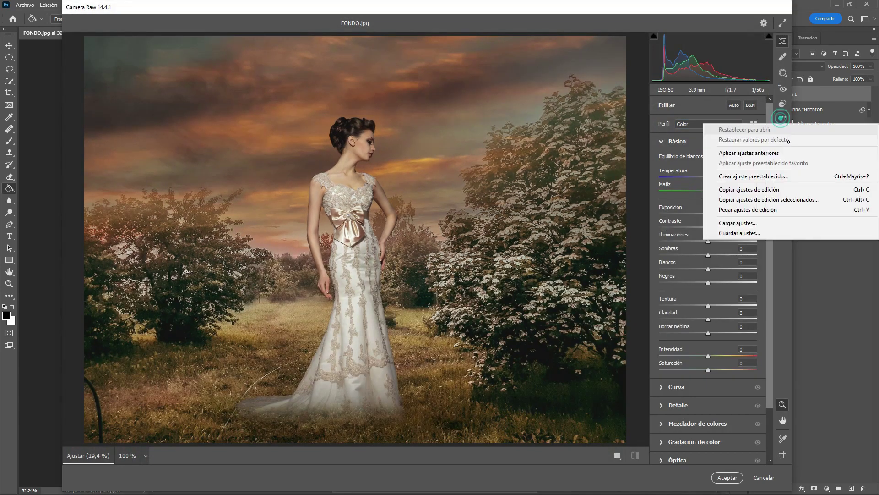
pyautogui.click(748, 223)
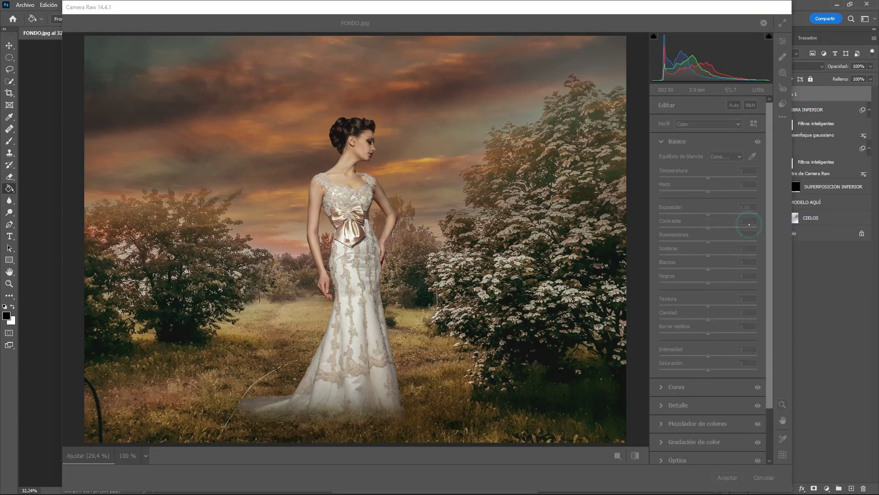
pyautogui.click(219, 89)
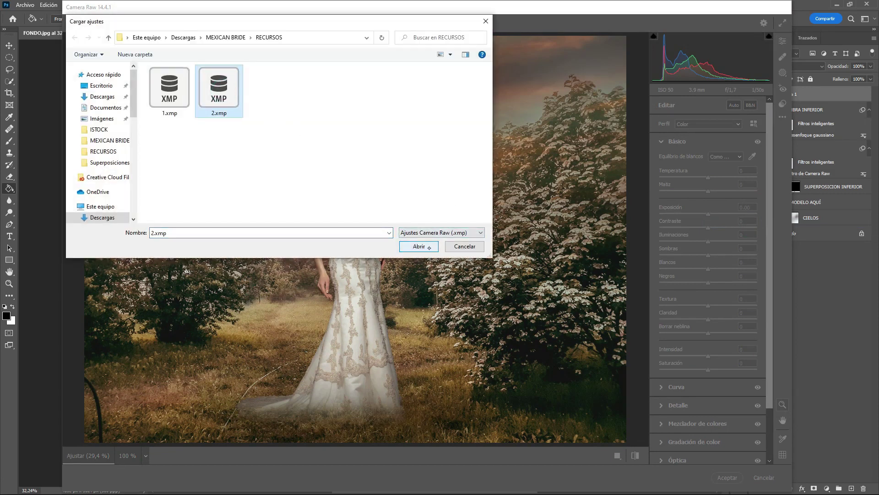
pyautogui.click(429, 245)
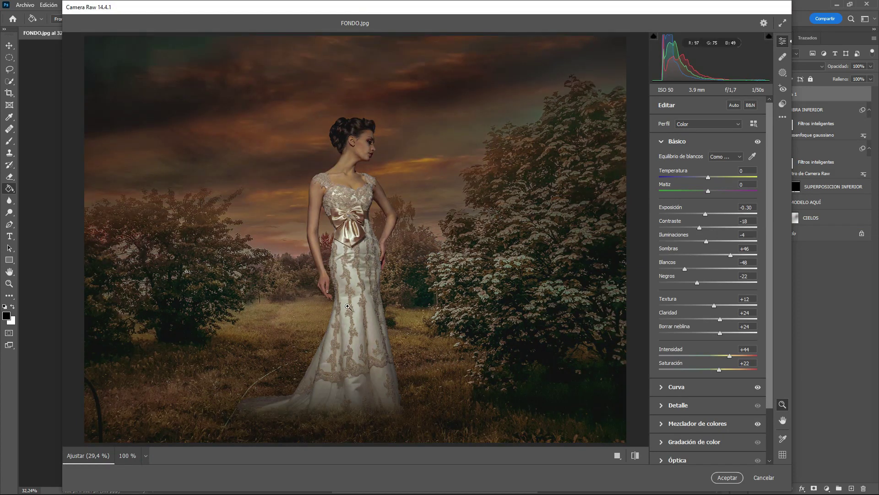
pyautogui.click(732, 477)
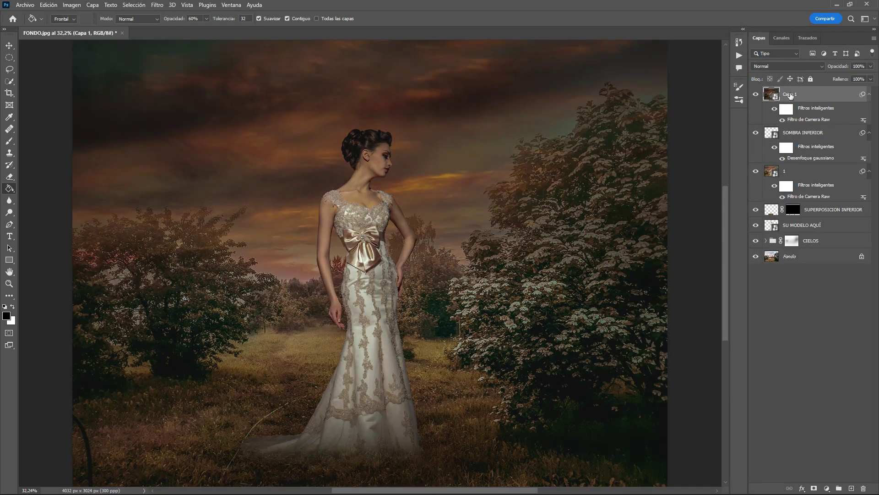
# - Change the top graded layer's name from Capa 1 to 2
pyautogui.click(788, 93)
pyautogui.write('2')
pyautogui.click(830, 94)
# - Add a layer mask to layer 2 and set a soft brush of about 3600 px at 2% flow
pyautogui.click(815, 489)
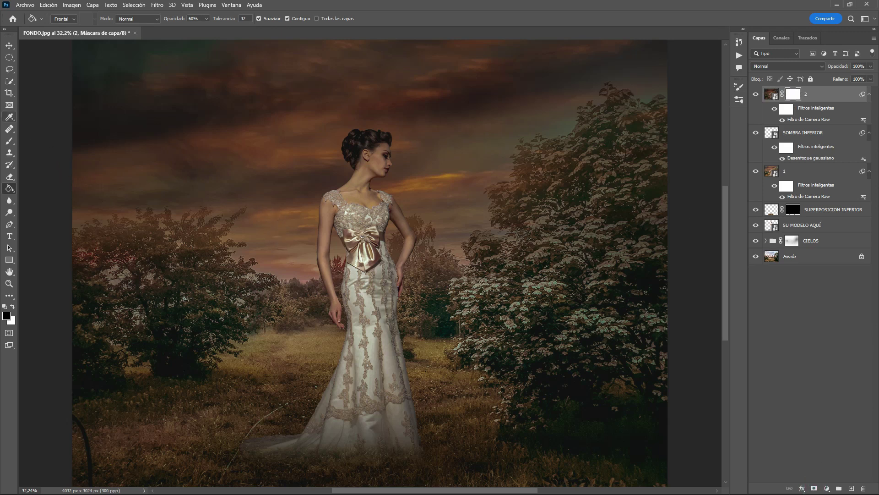
pyautogui.click(9, 141)
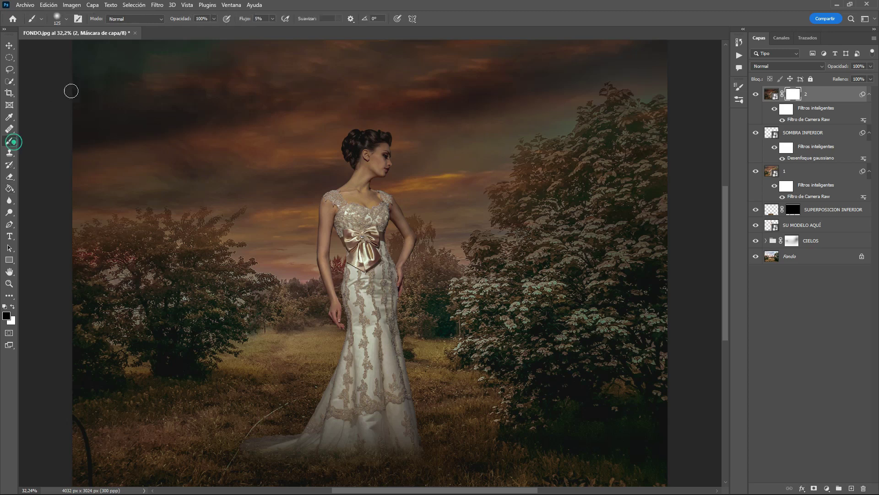
pyautogui.click(66, 19)
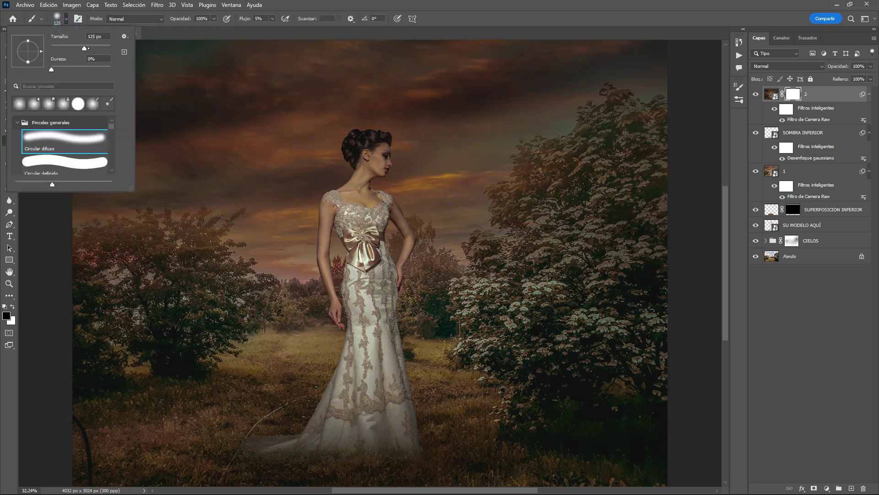
pyautogui.moveTo(84, 48); pyautogui.dragTo(110, 48)
pyautogui.press('Return')
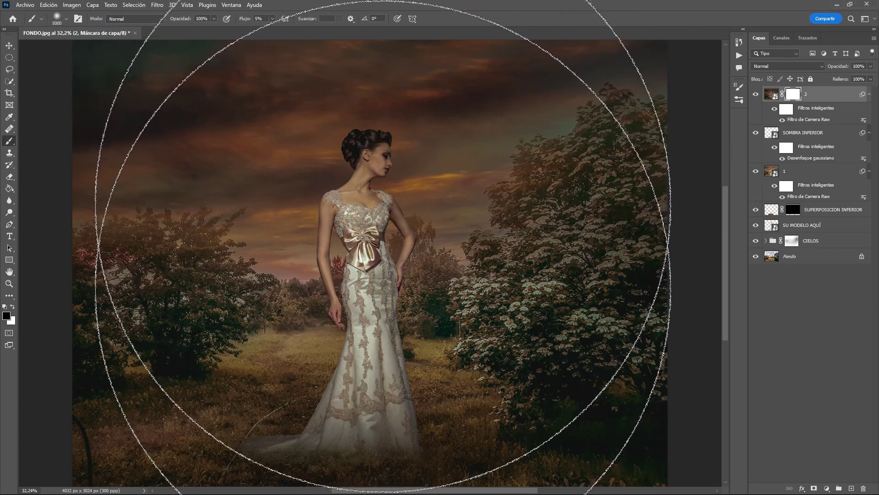
pyautogui.press('[')
pyautogui.press('[')
pyautogui.press('[')
pyautogui.press('[')
pyautogui.press('[')
pyautogui.press('[')
pyautogui.press('[')
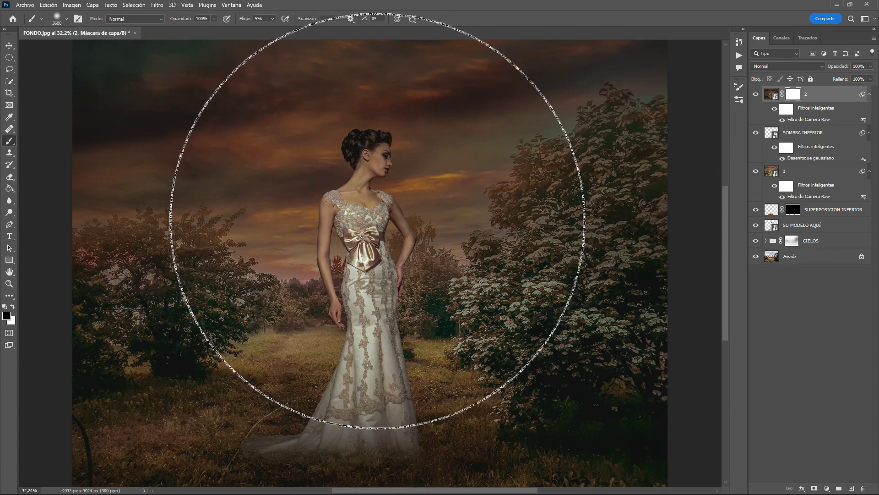
pyautogui.press('[')
pyautogui.press('[')
pyautogui.press('[')
pyautogui.press('[')
pyautogui.press('[')
pyautogui.press('[')
pyautogui.press('[')
pyautogui.press('[')
pyautogui.press('[')
pyautogui.press('[')
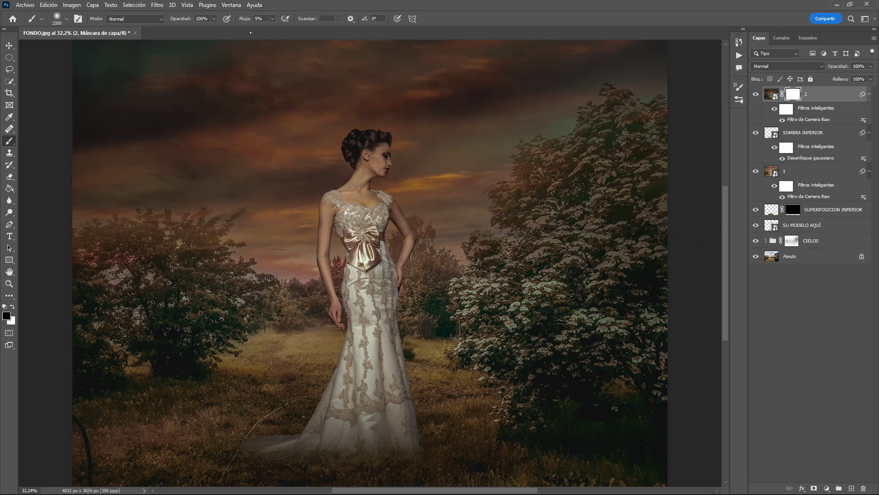
pyautogui.click(261, 19)
pyautogui.write('2')
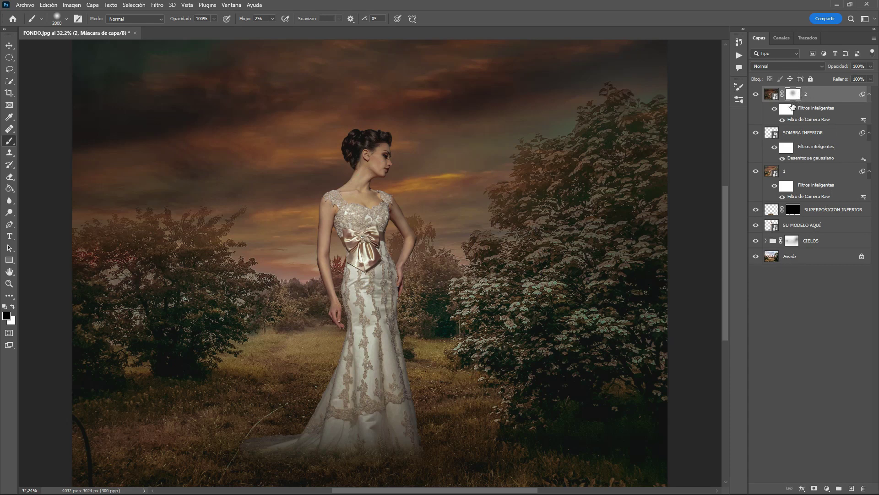
# - Softly paint the mask around the bride's head and nearby sky, comparing mask on and off
pyautogui.keyDown('shift'); pyautogui.click(793, 98); pyautogui.keyUp('shift')
pyautogui.keyDown('shift'); pyautogui.click(794, 95); pyautogui.keyUp('shift')
pyautogui.keyDown('shift'); pyautogui.click(792, 95); pyautogui.keyUp('shift')
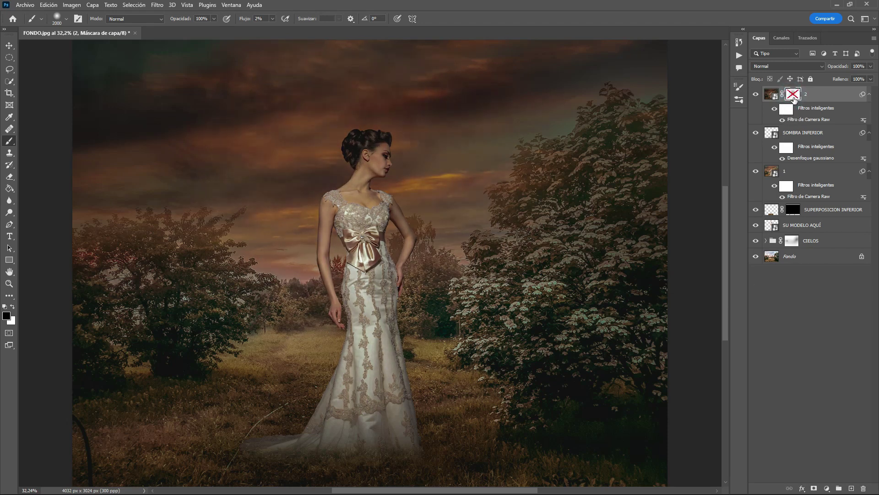
pyautogui.keyDown('shift'); pyautogui.click(793, 98); pyautogui.keyUp('shift')
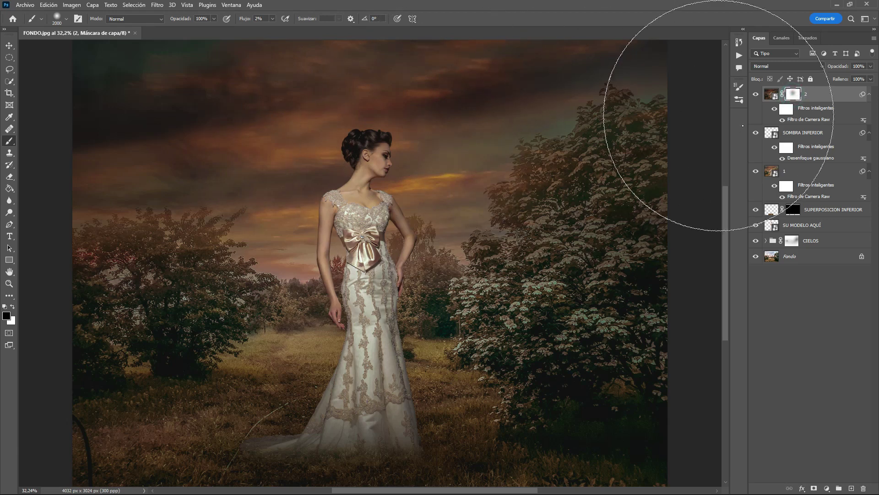
pyautogui.moveTo(398, 177); pyautogui.dragTo(383, 177)
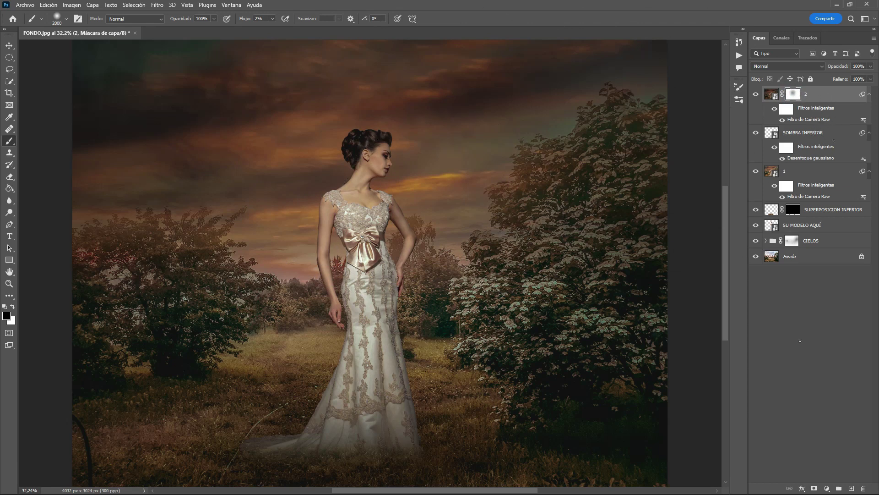
pyautogui.moveTo(363, 124); pyautogui.dragTo(426, 153)
# - Add a Brightness/Contrast adjustment layer with brightness raised to 25
pyautogui.click(827, 489)
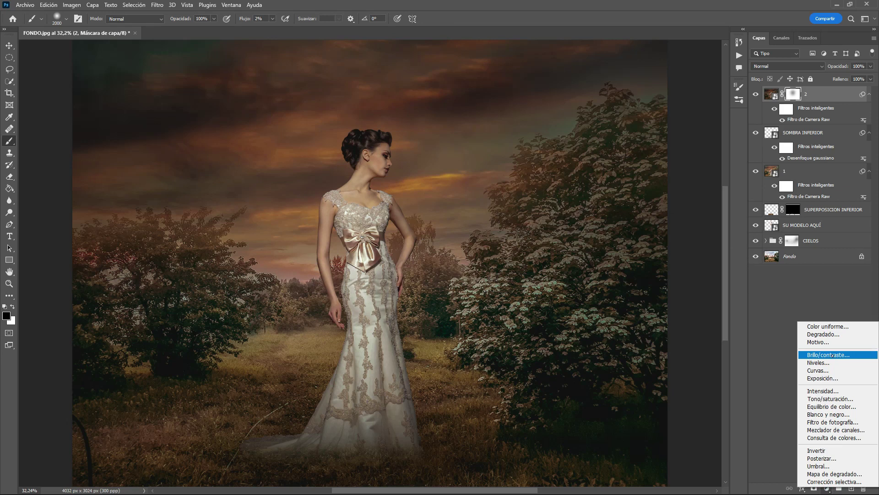
pyautogui.click(832, 356)
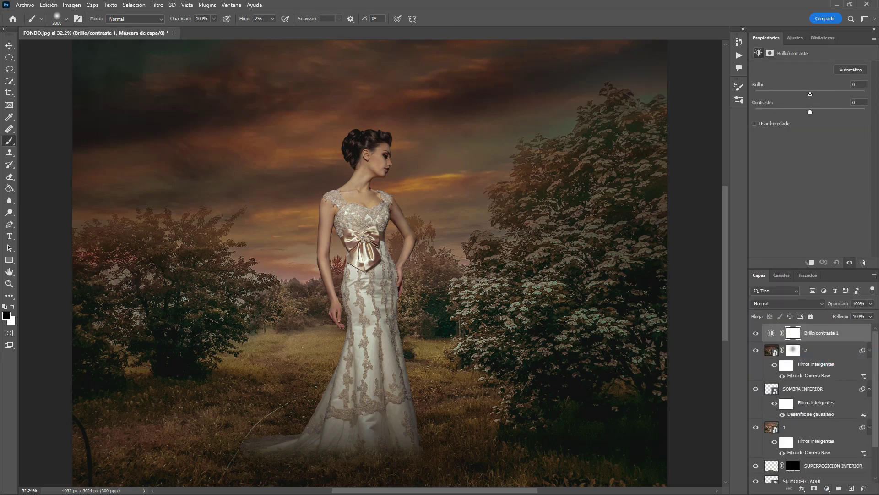
pyautogui.moveTo(810, 94); pyautogui.dragTo(820, 94)
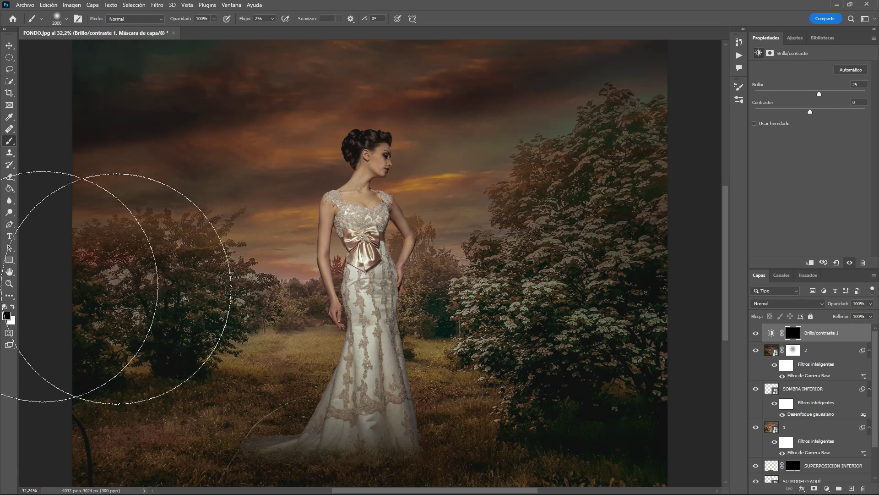
# - Paint white on its mask over the bride's face, bow, head and bust, comparing the effect
pyautogui.click(12, 306)
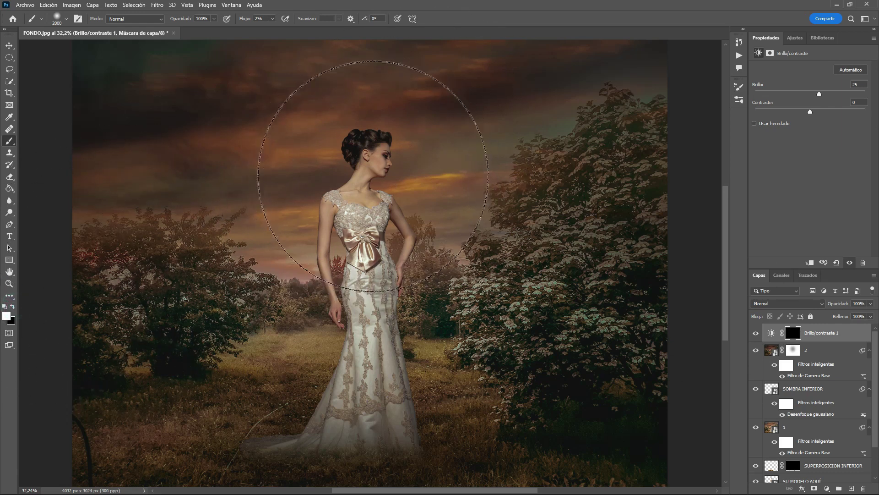
pyautogui.press('[')
pyautogui.press('[')
pyautogui.press('[')
pyautogui.press('[')
pyautogui.press('[')
pyautogui.press('[')
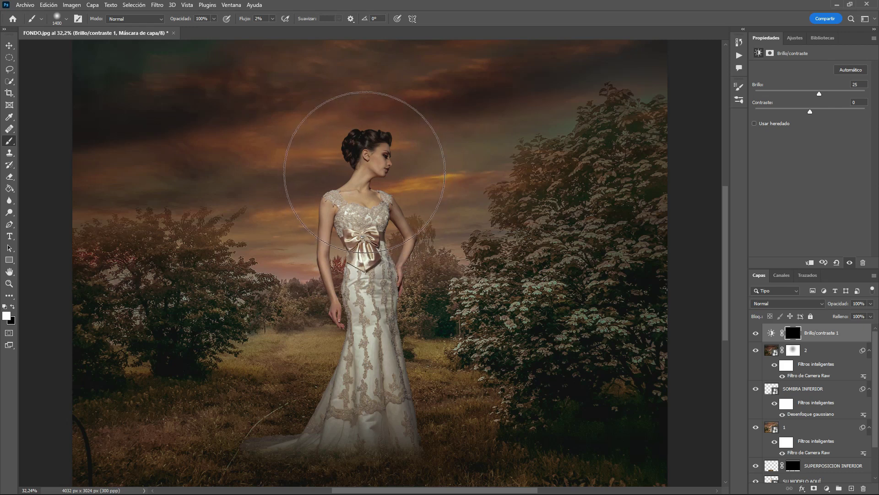
pyautogui.moveTo(399, 165)
pyautogui.mouseDown()
pyautogui.moveTo(378, 176)
pyautogui.moveTo(374, 143)
pyautogui.moveTo(365, 251)
pyautogui.moveTo(377, 262)
pyautogui.mouseUp()
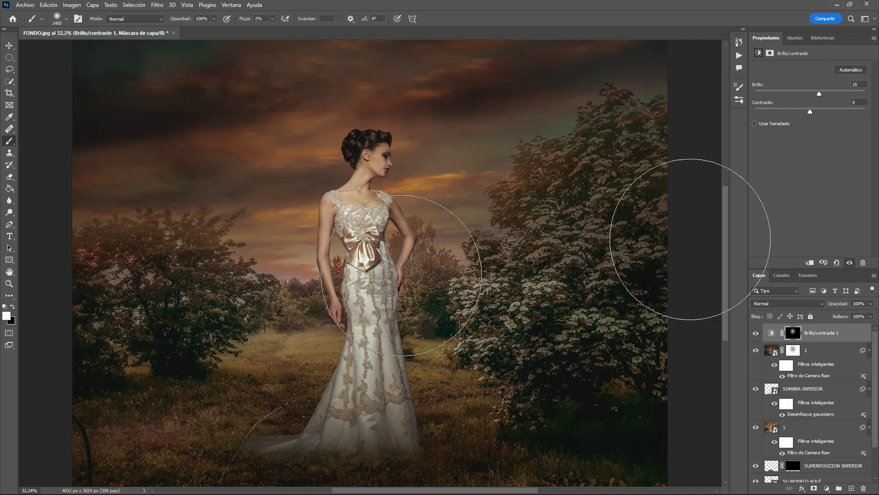
pyautogui.click(756, 334)
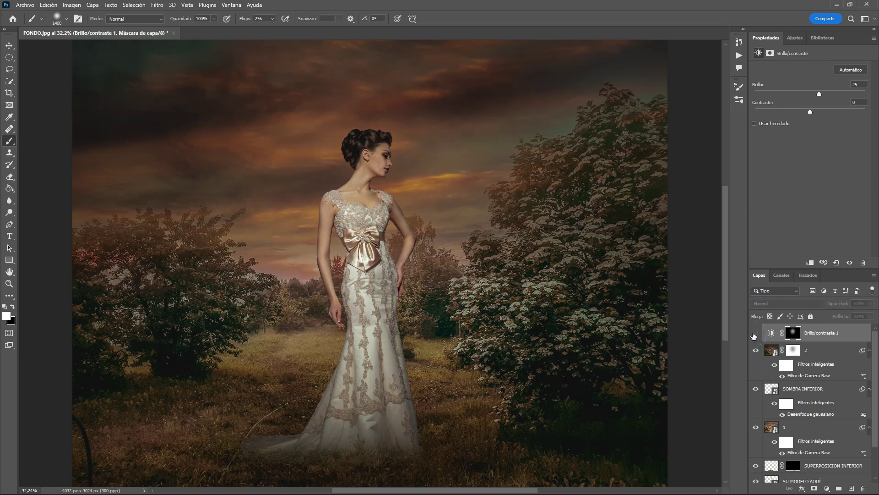
pyautogui.moveTo(360, 196); pyautogui.dragTo(402, 234)
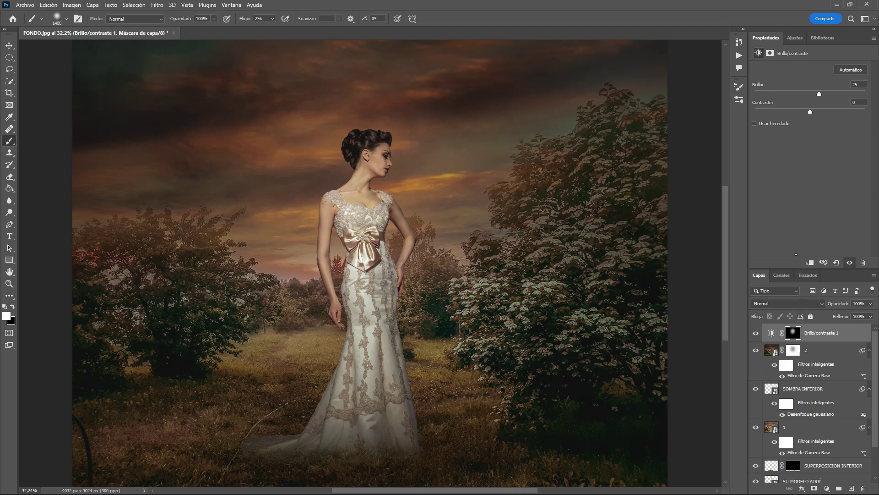
# - Close the Properties panel and group the layers from Brillo/contraste 1 to CIELOS into Grupo 1
pyautogui.click(874, 39)
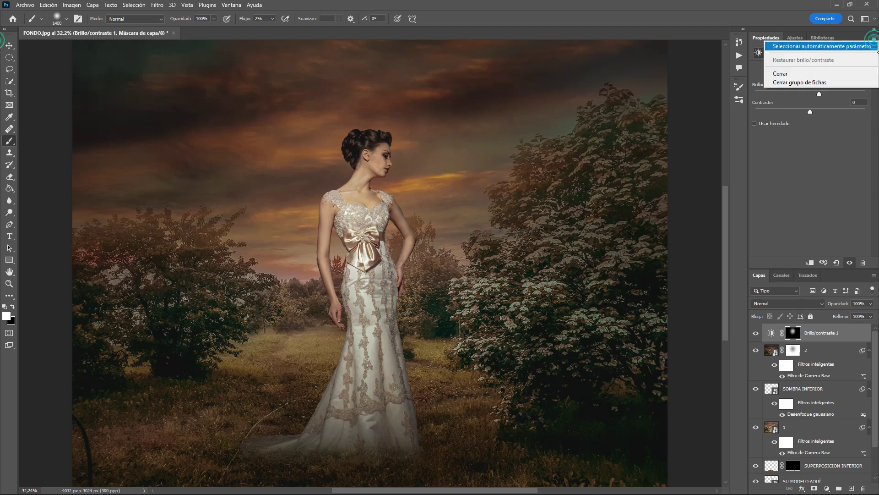
pyautogui.click(839, 83)
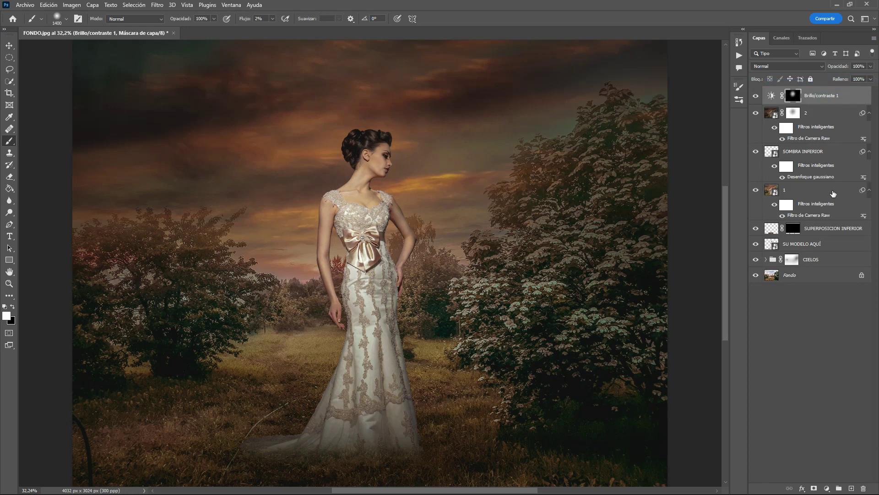
pyautogui.keyDown('shift'); pyautogui.click(832, 259); pyautogui.keyUp('shift')
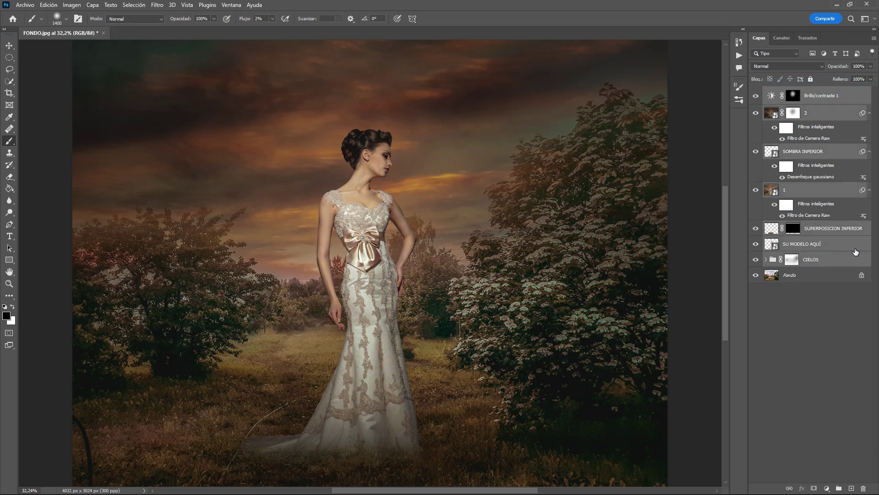
pyautogui.hotkey('ctrl', 'g')
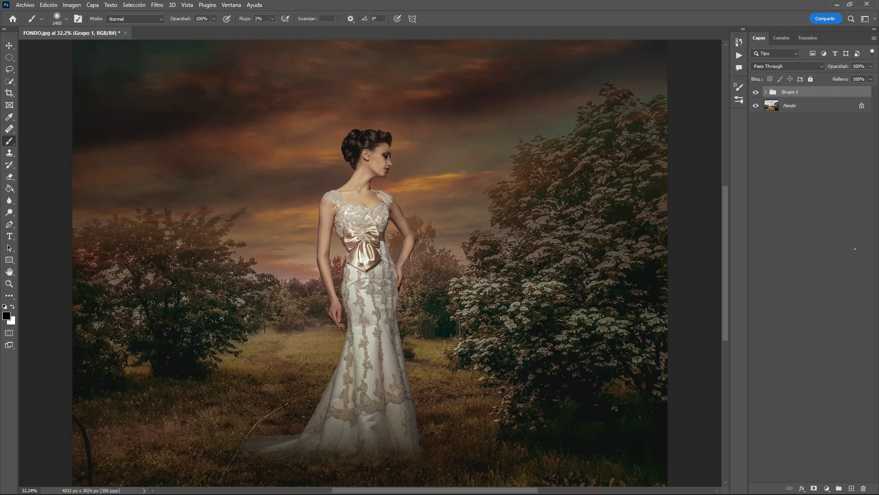
# - Toggle Grupo 1 off and on to compare with the original meadow, then expand it
pyautogui.click(756, 92)
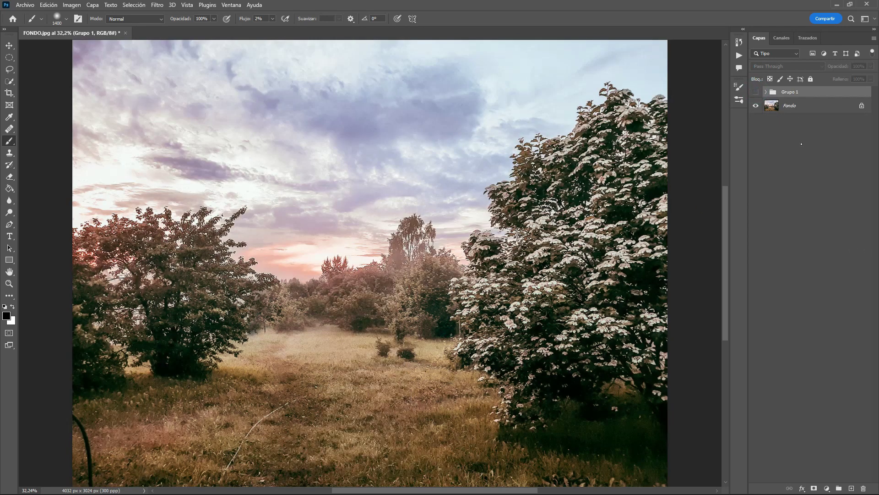
pyautogui.click(755, 92)
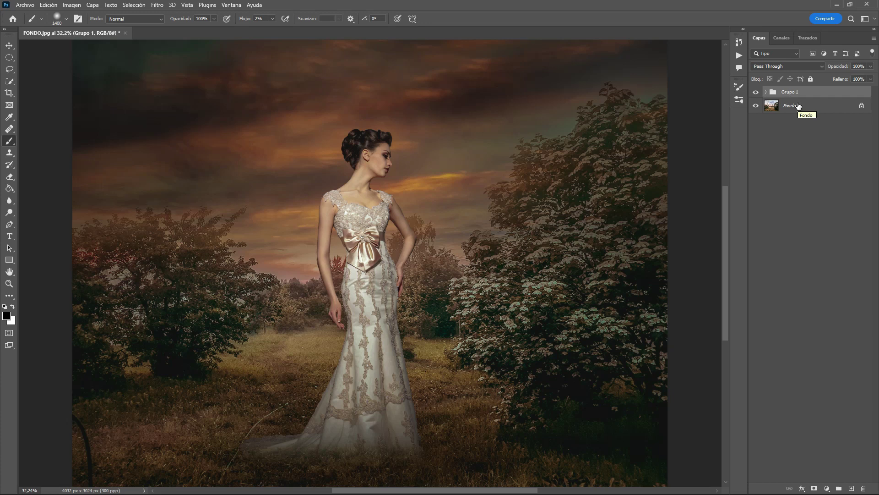
pyautogui.click(767, 92)
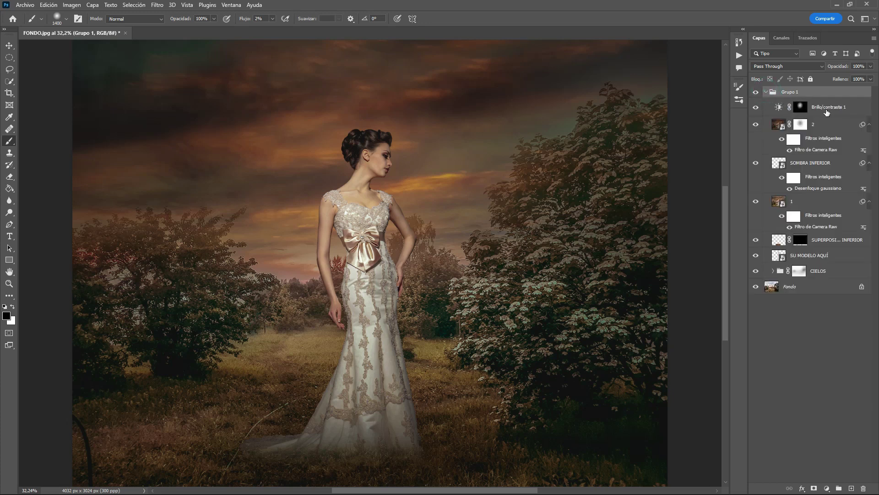